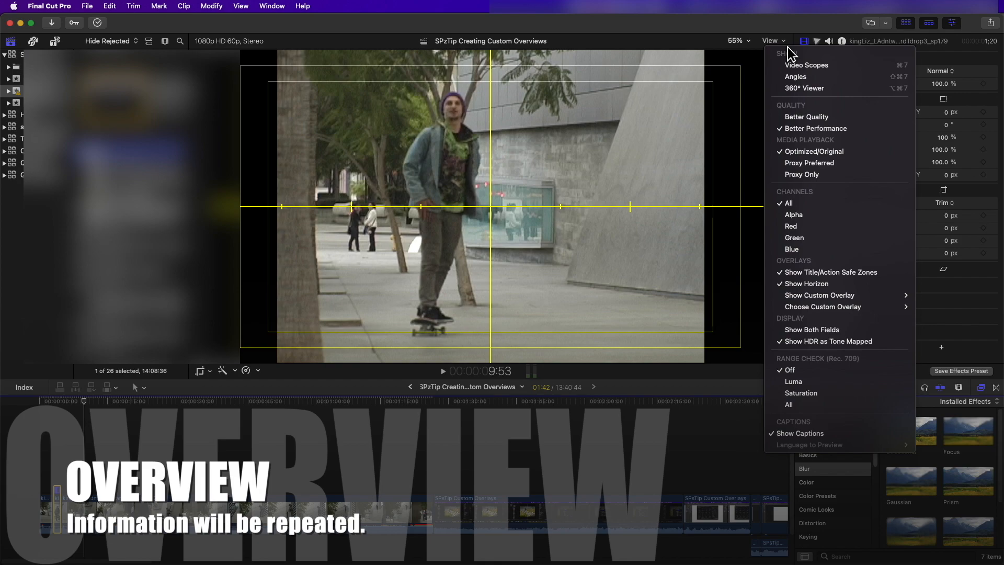
Hide the title/action safe zones and the horizon in the viewer, and show the custom overlay instead.
left_click(829, 275)
left_click(772, 41)
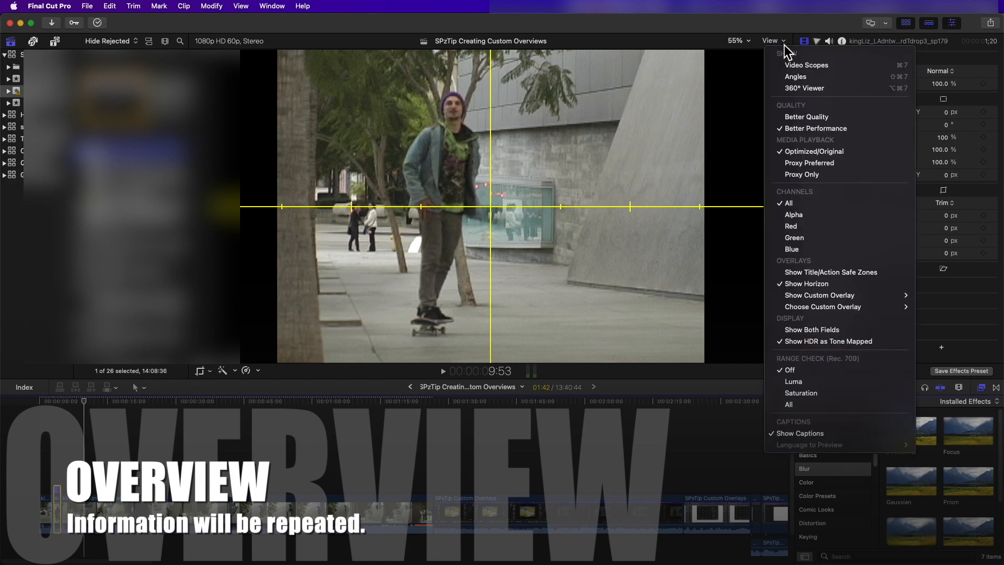
left_click(824, 284)
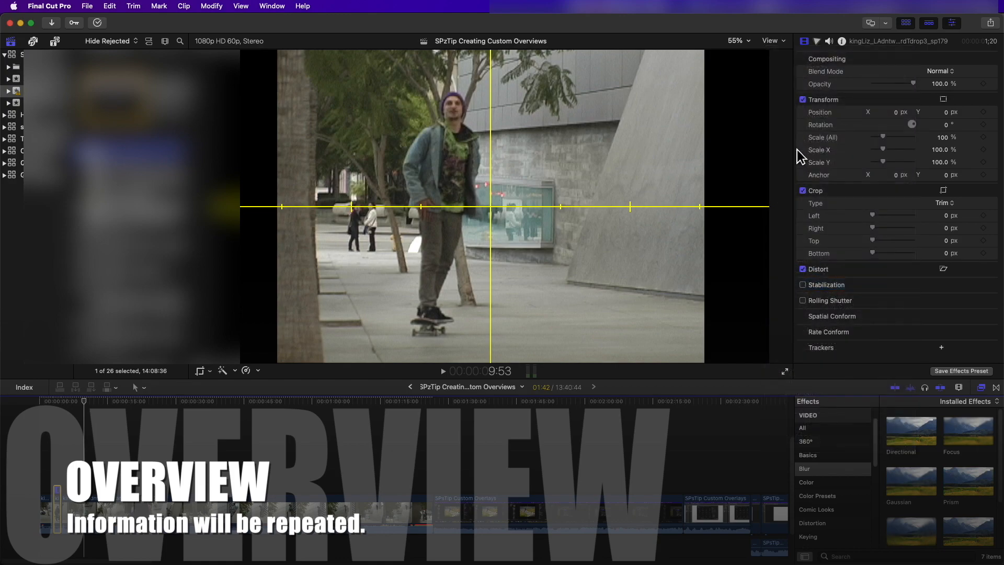
left_click(784, 42)
mouse_move(828, 297)
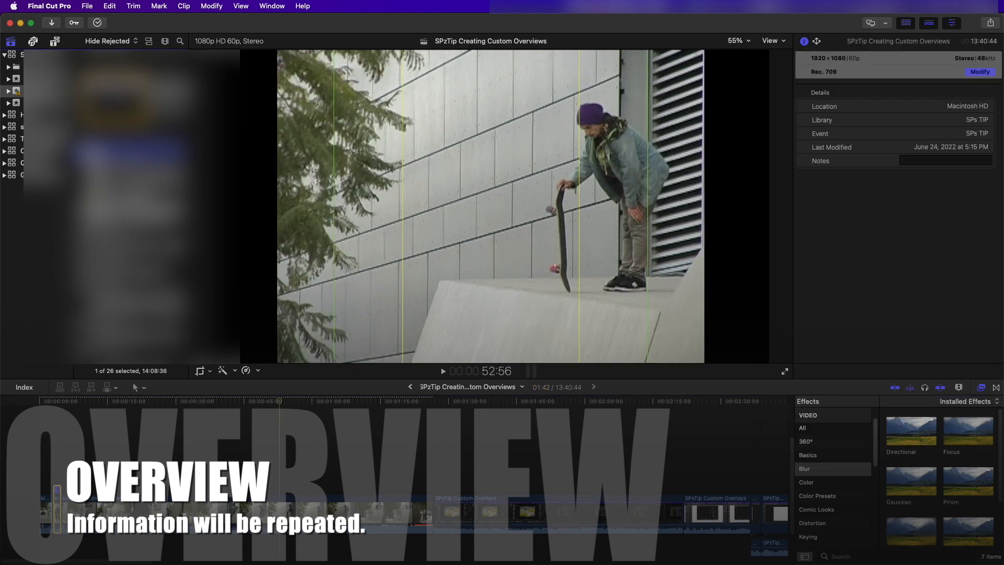
Open the project's settings and check which video resolution is chosen.
left_click(980, 71)
left_click(500, 272)
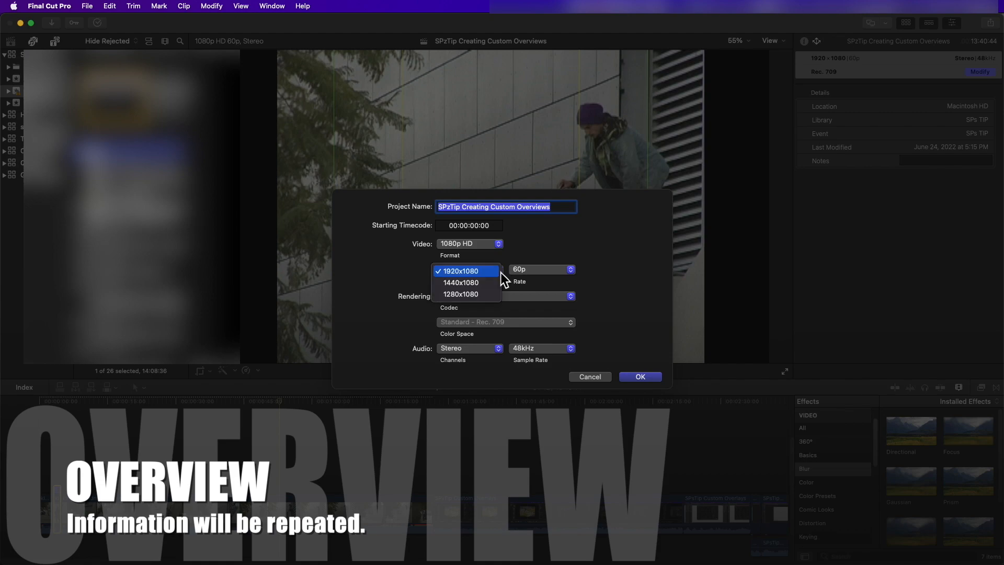
left_click(500, 272)
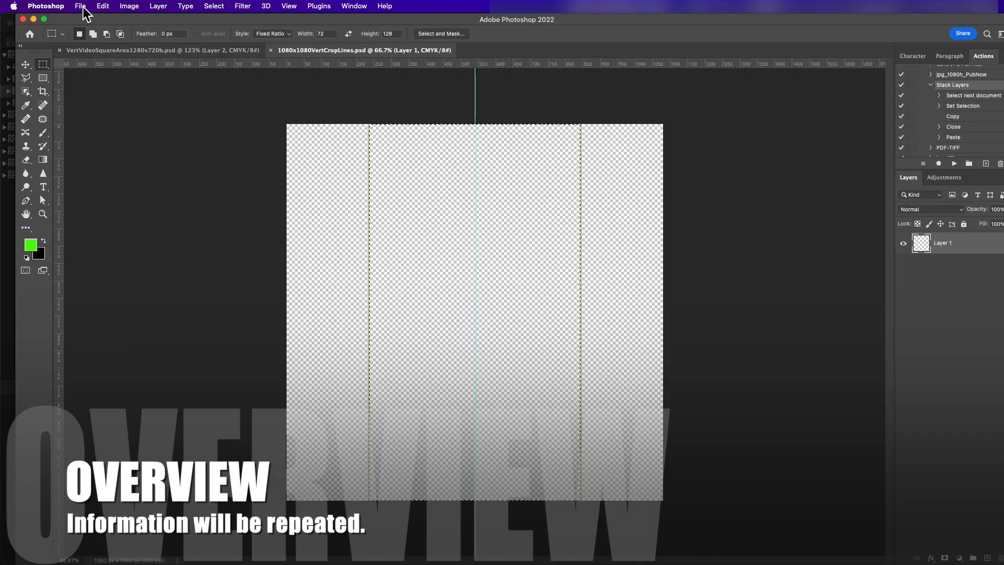
Switch to Photoshop and create a new 1920 x 1080 px document.
left_click(80, 5)
left_click(92, 18)
type("1920")
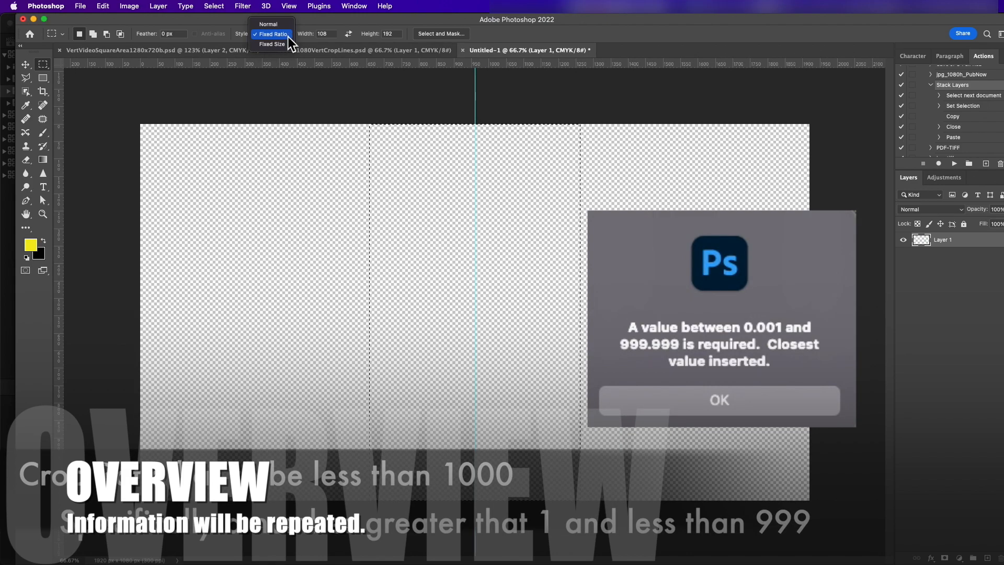
Select a full-height area with a fixed ratio of 108:192, centred on the vertical guide, and stroke it in yellow.
left_click_drag(366, 124, 575, 500)
mouse_move(497, 217)
left_mouse_down()
mouse_move(520, 220)
mouse_move(496, 217)
left_mouse_up()
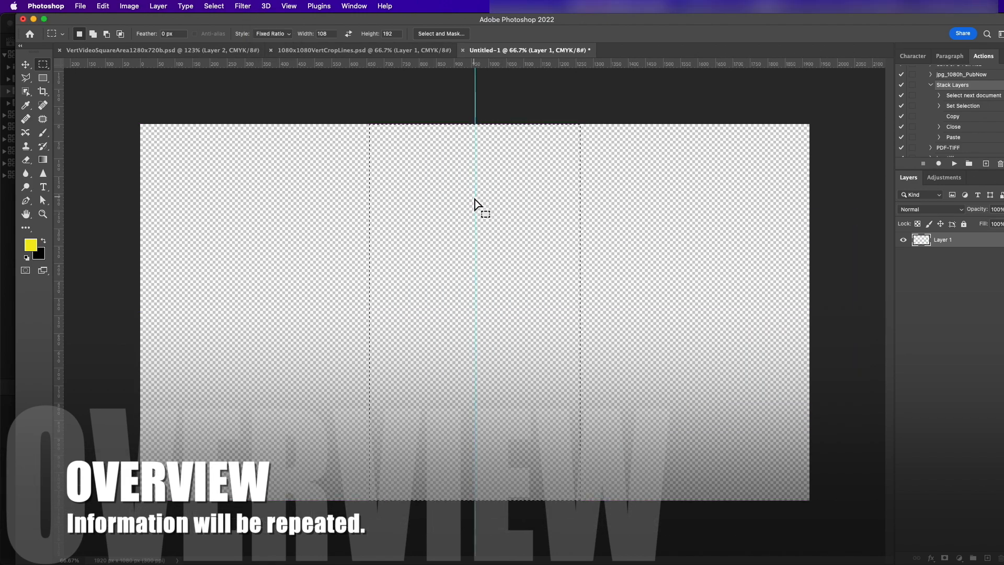
left_click(103, 5)
left_click(126, 168)
left_click(697, 263)
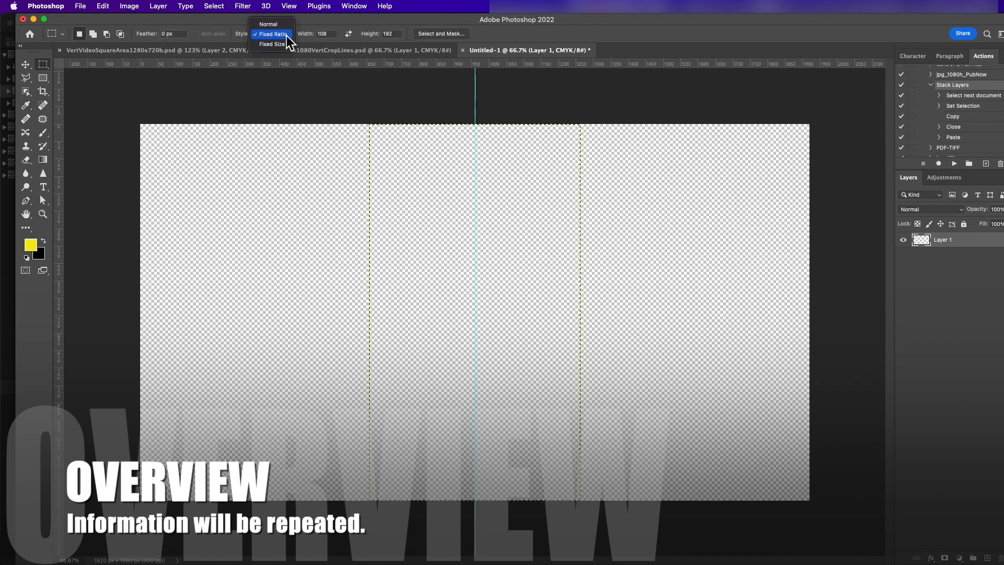
Change the fixed ratio to 108:108, make a full-height square selection centred on the guide, and stroke it in green.
left_click(287, 35)
left_click(390, 35)
type("108")
left_click_drag(287, 123, 805, 496)
left_click(102, 6)
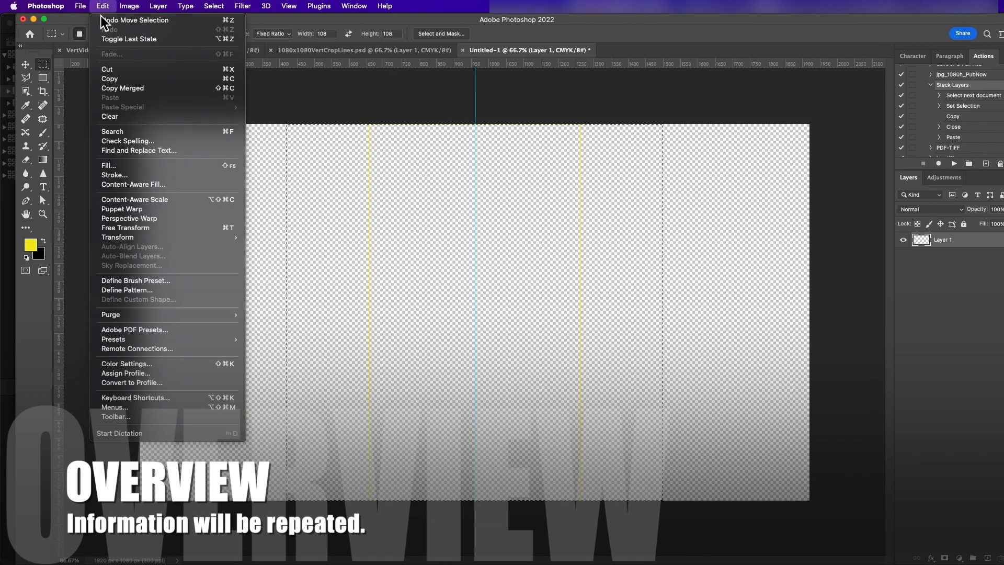
left_click(130, 175)
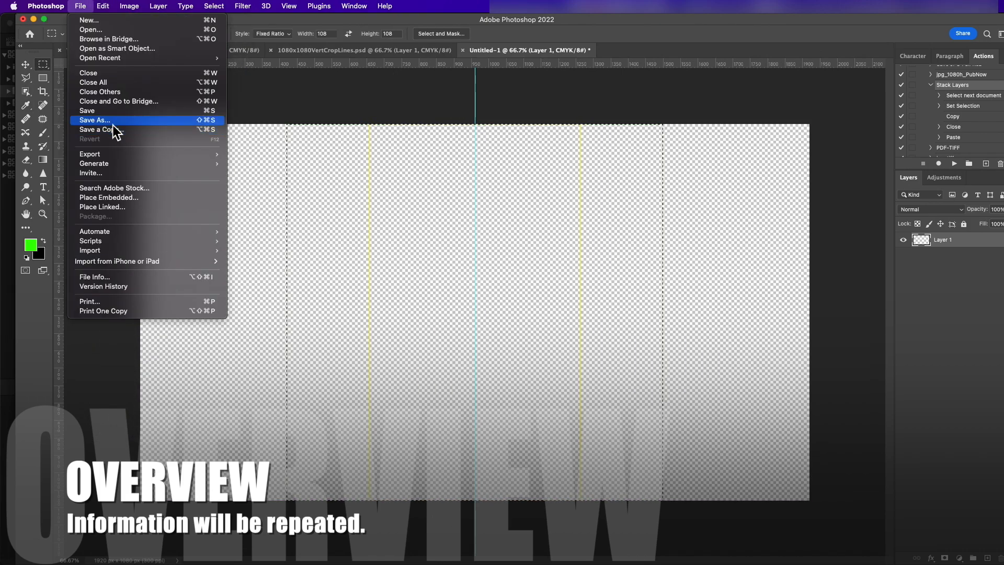
Save the document on the computer as 1920x1080-Vert-Sq.psd in Movies, and add it as a custom overlay in Final Cut Pro.
left_click(112, 121)
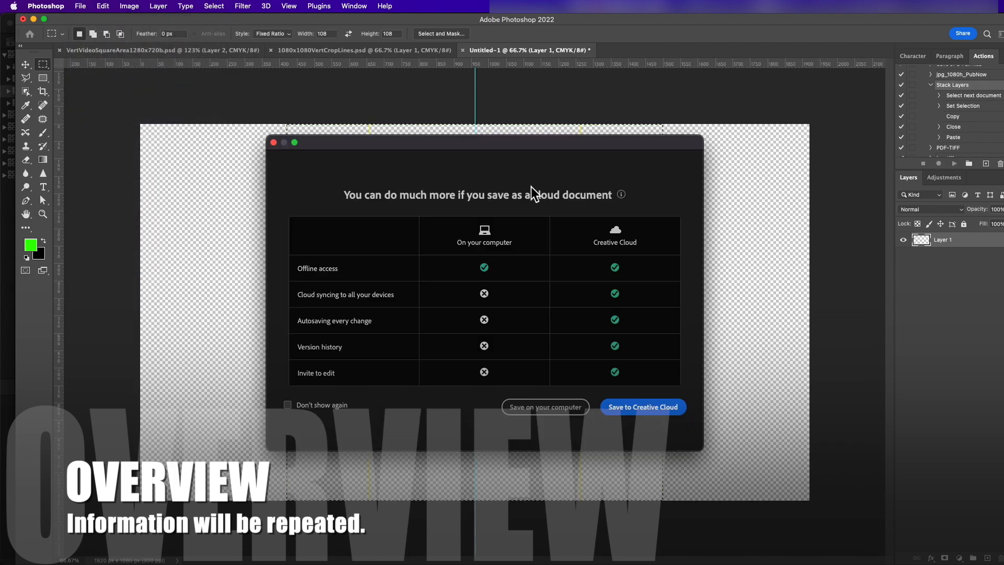
left_click(545, 407)
type("1920x1080-Vert-Sq")
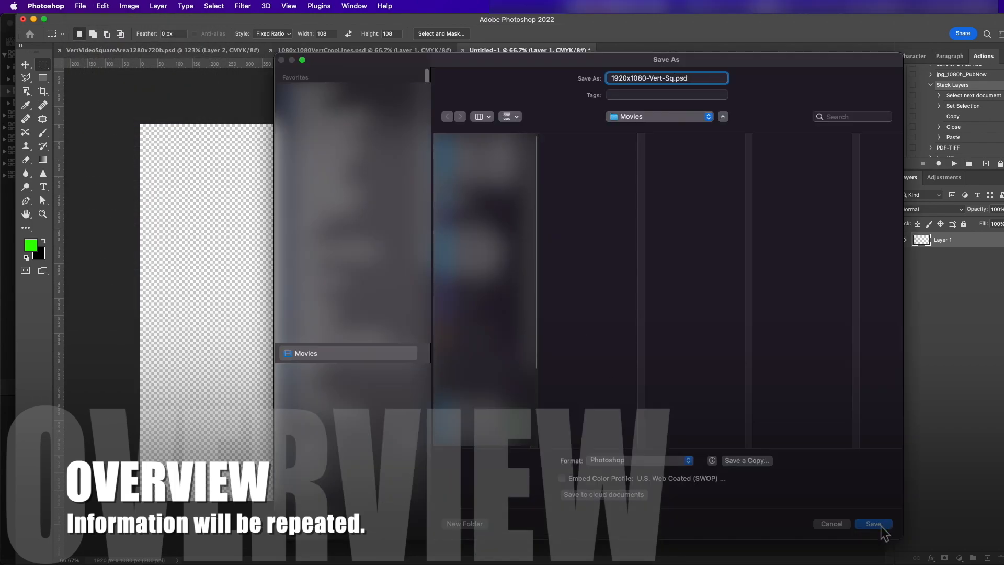
left_click(881, 527)
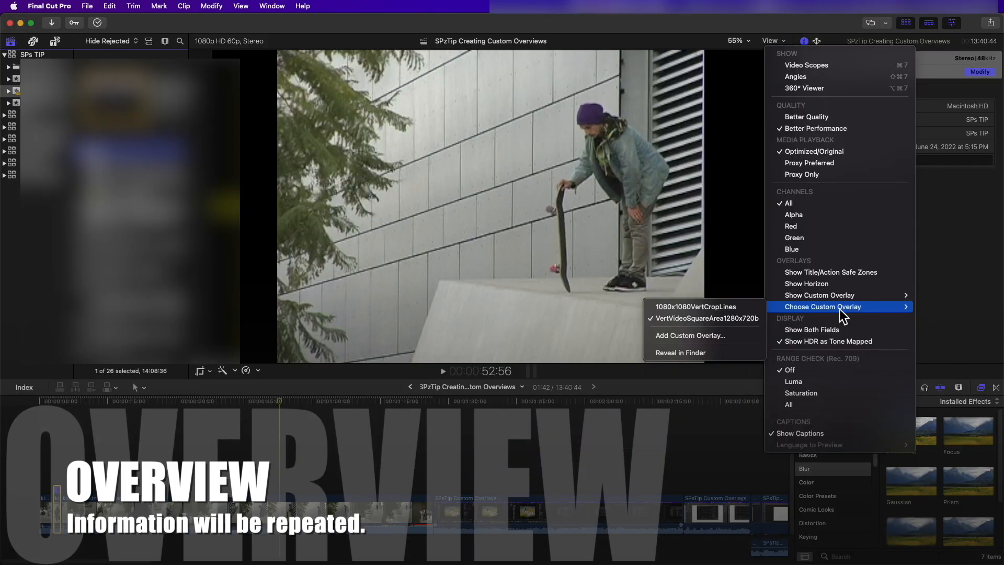
left_click(730, 340)
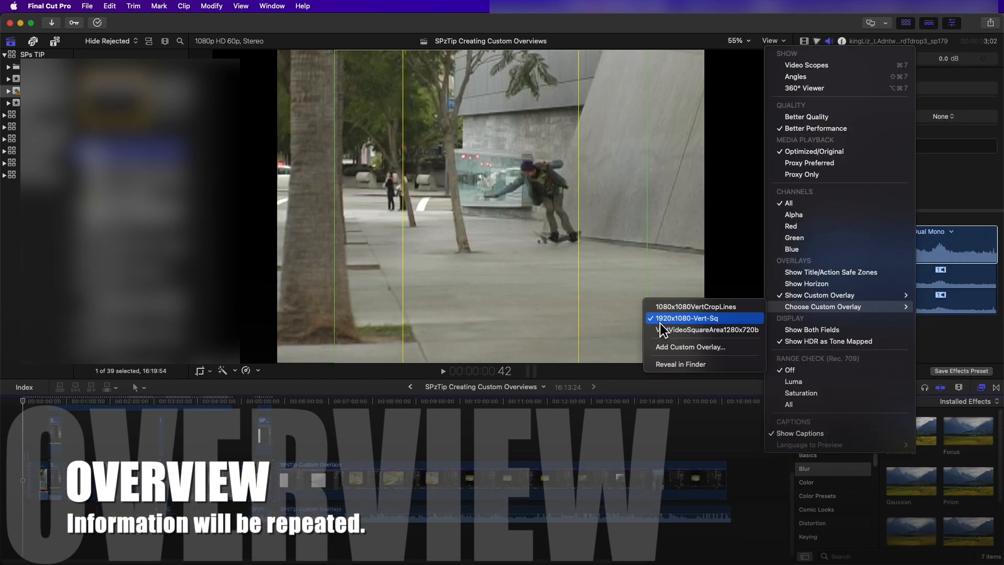
Reveal the custom overlay files in Finder and open 1920x1080-Vert-Sq.psd with Adobe Photoshop 2022.
left_click(718, 367)
right_click(539, 88)
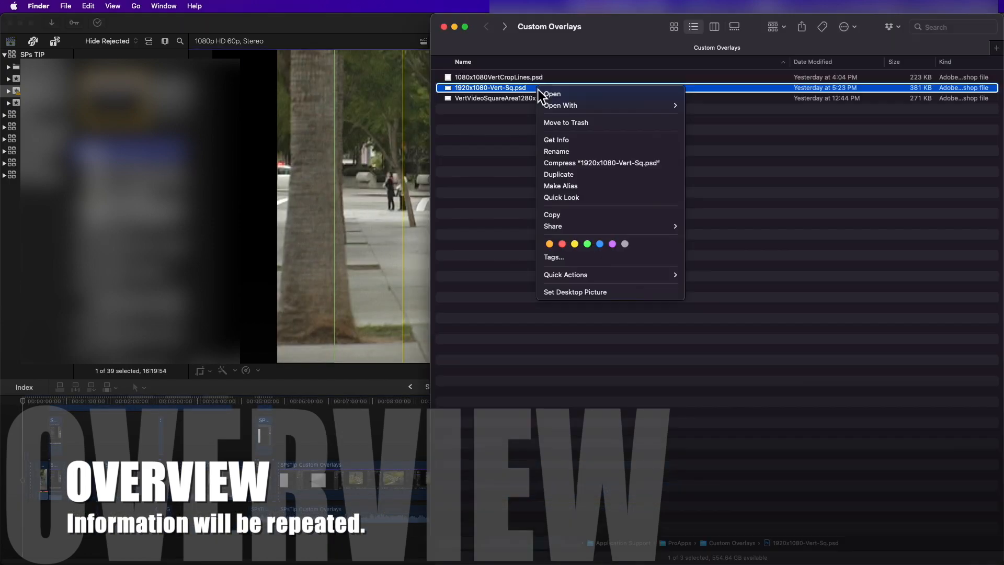
mouse_move(555, 108)
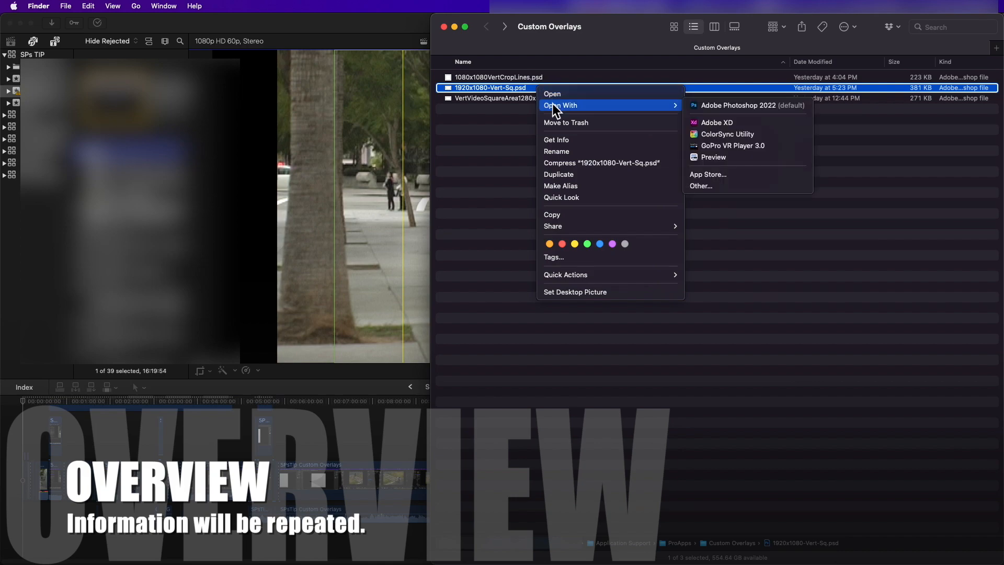
left_click(746, 107)
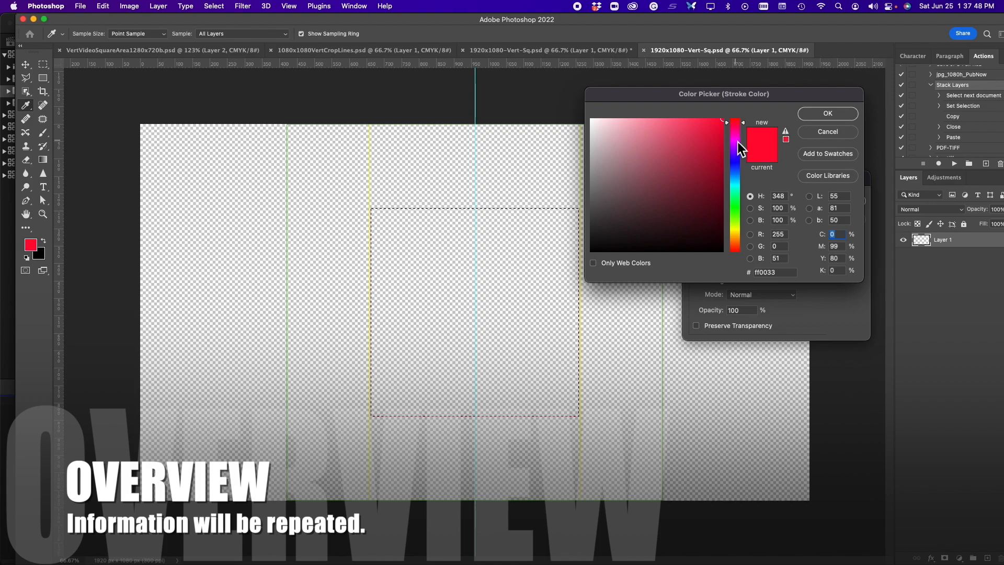
Stroke the small centred square selection in magenta #fc00ff, and show the custom overlay in Final Cut Pro.
left_click_drag(740, 149, 738, 139)
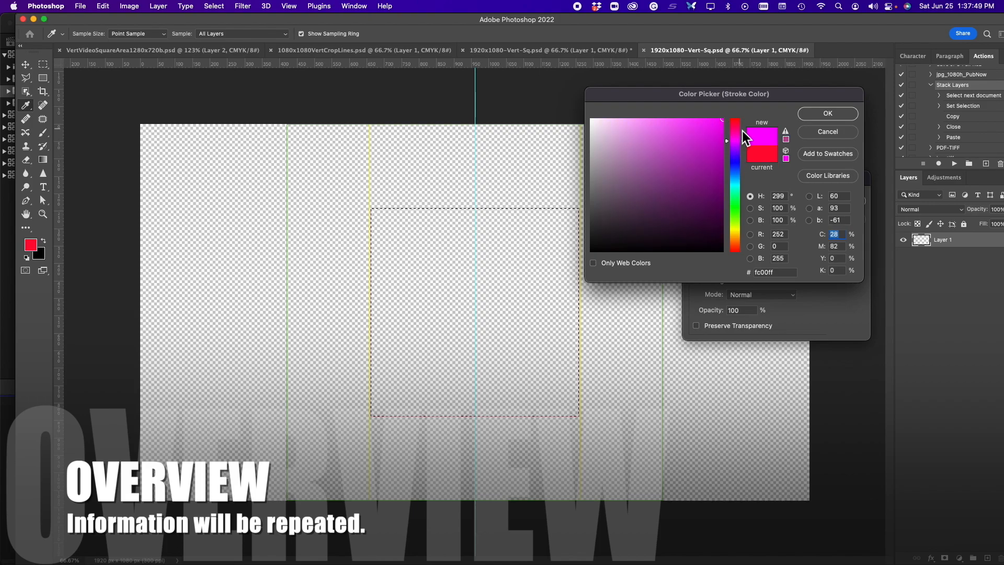
key("Return")
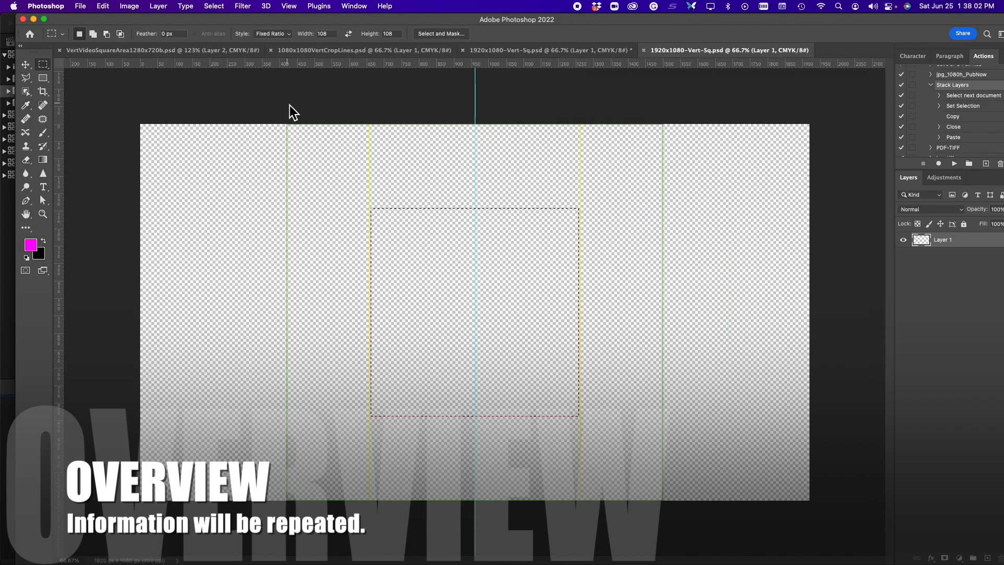
key("super+Tab")
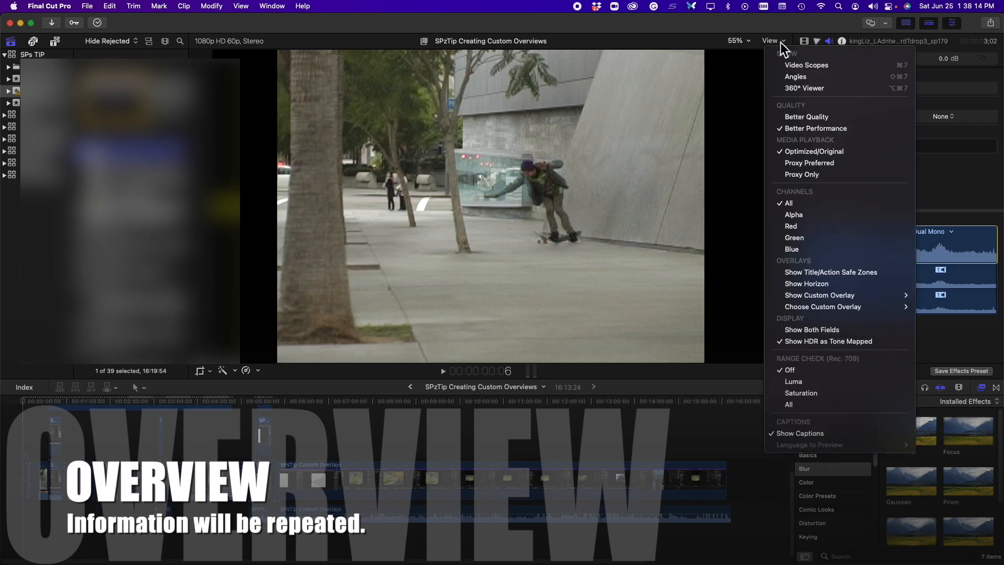
left_click(819, 301)
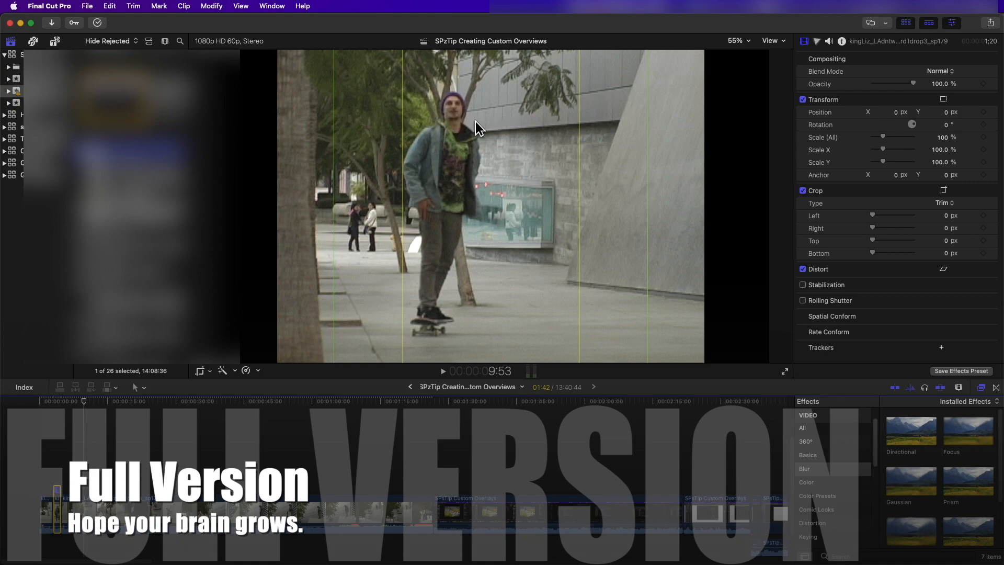
Move the playhead to about 53:03 and examine the viewer's custom overlay options.
left_click(280, 401)
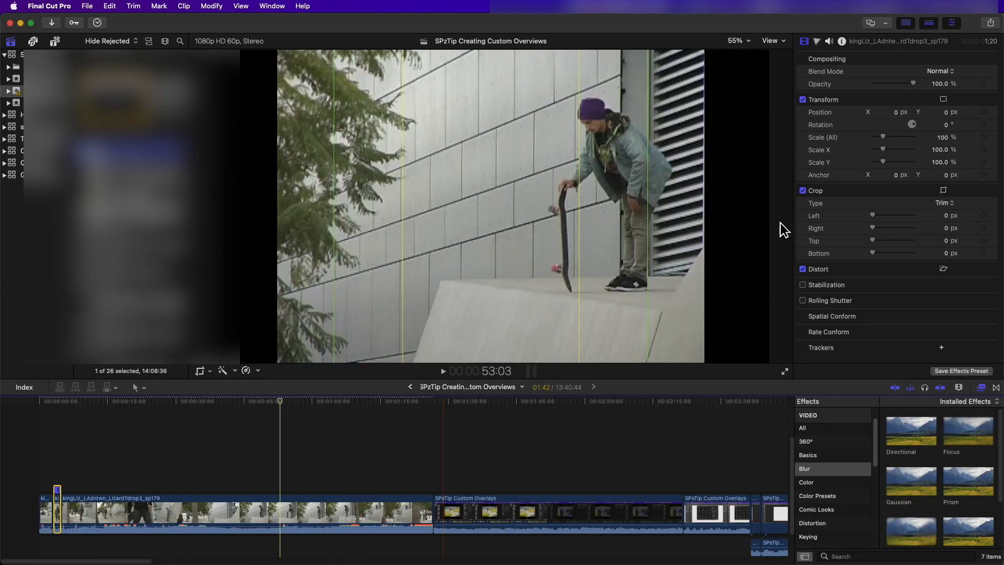
left_click(784, 41)
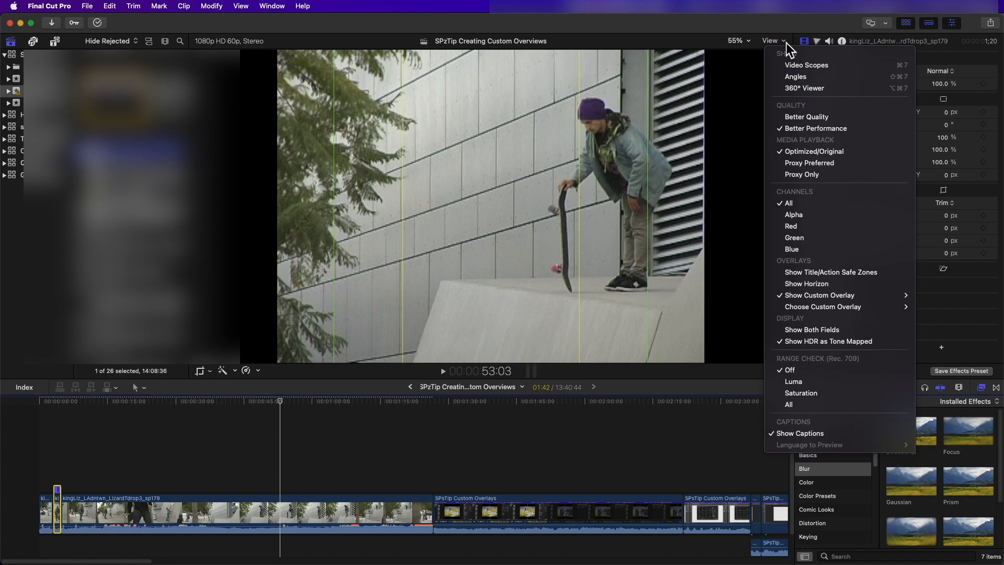
mouse_move(819, 298)
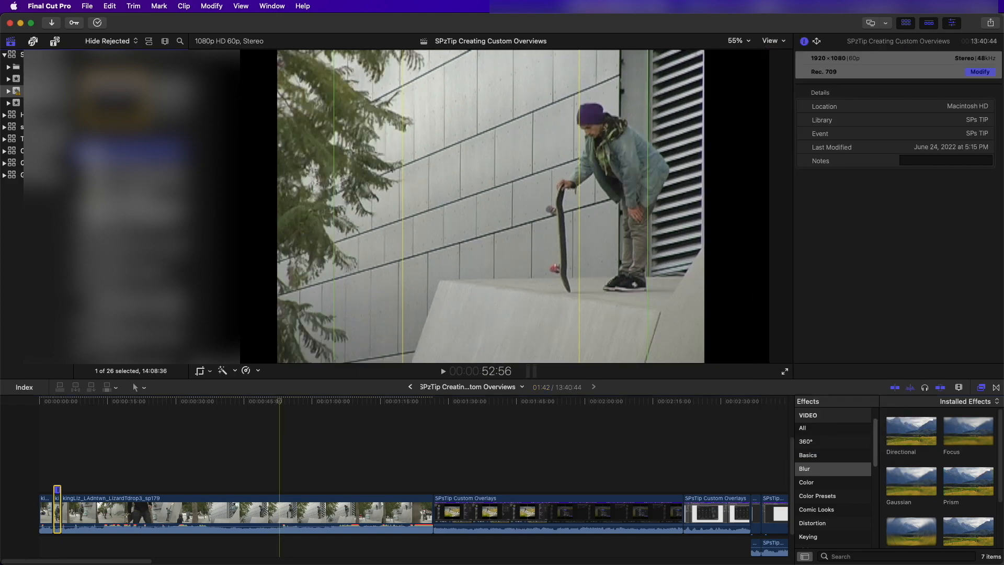
Review the project's settings and the available video resolutions for sizing the overlay.
left_click(990, 74)
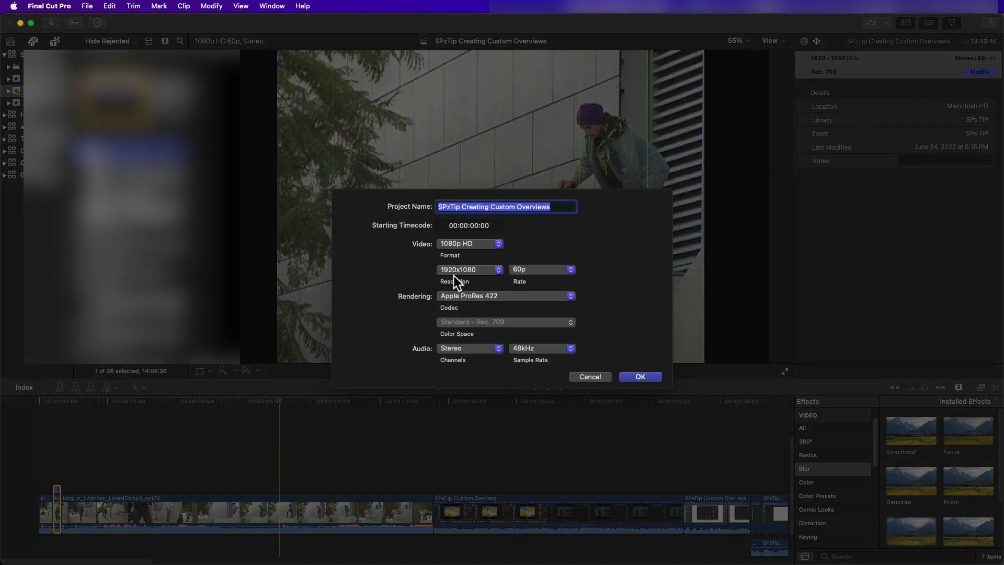
left_click(500, 272)
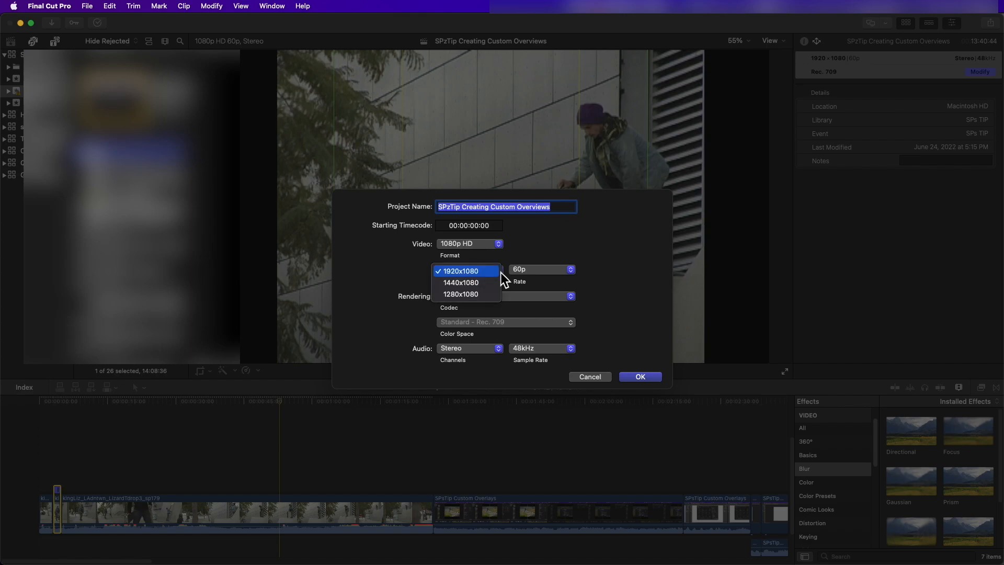
left_click(500, 272)
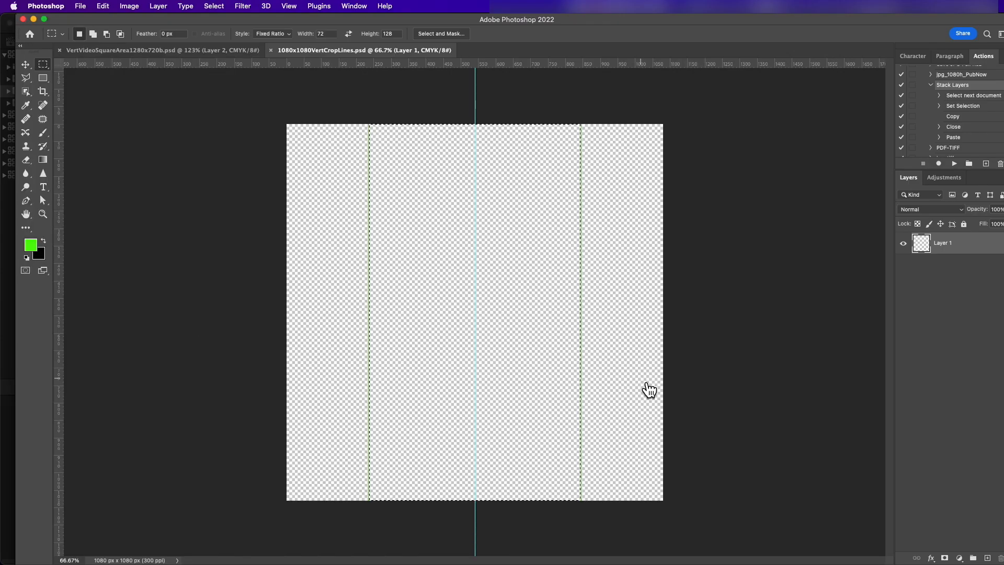
Create a 1920 x 1080 px landscape Photoshop document at 300 pixels/inch with transparent background contents.
left_click(80, 6)
left_click(554, 166)
key("super+n")
type("1920")
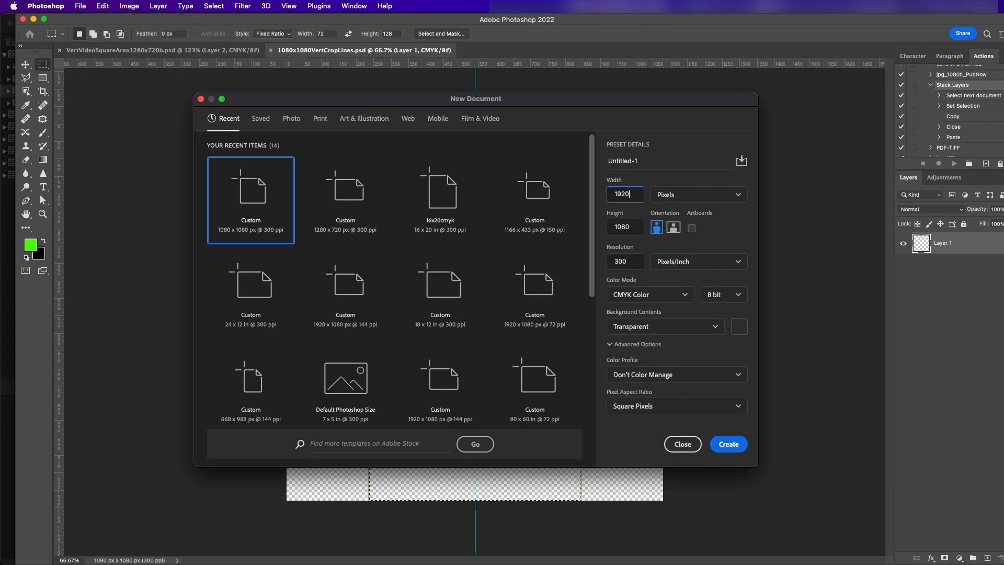
left_click(735, 446)
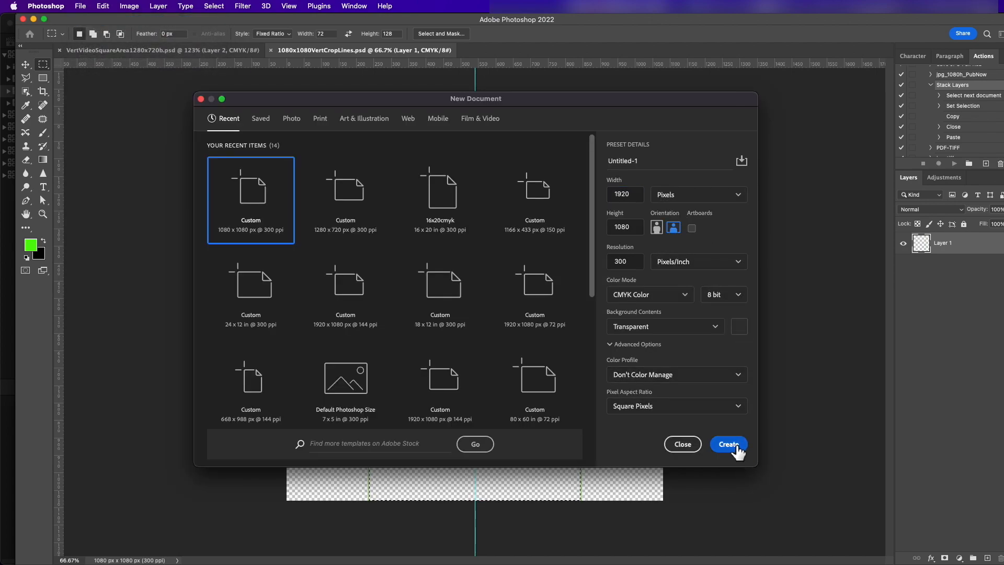
left_click(737, 447)
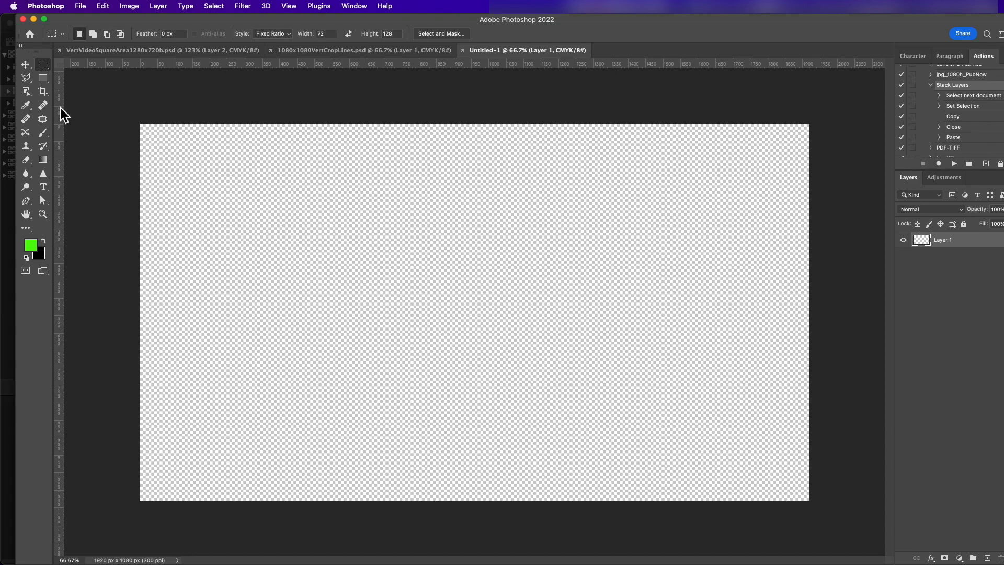
Place a vertical guide at the canvas centre and make a full-height rectangular selection with a fixed 108:192 ratio centred on it.
left_click_drag(60, 108, 484, 137)
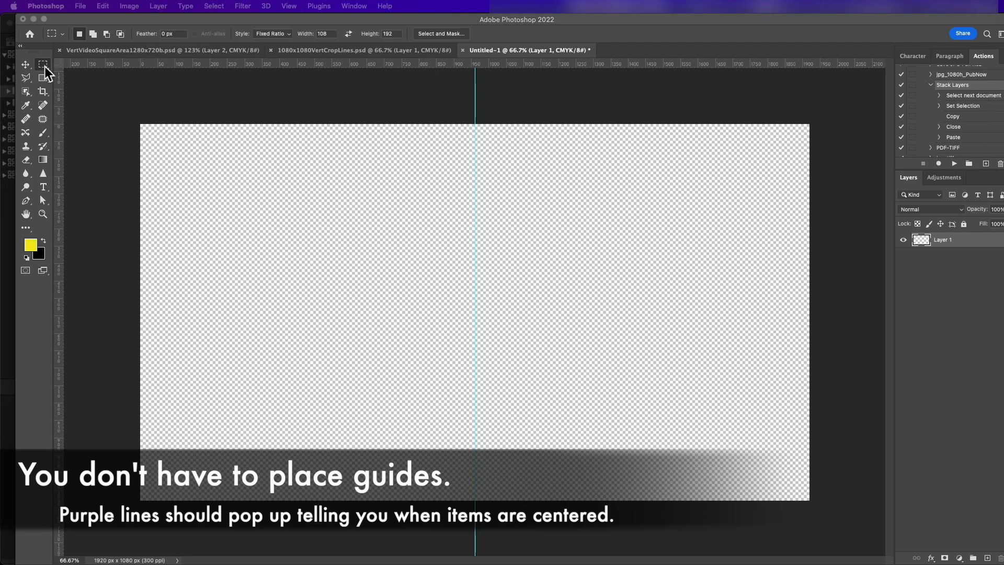
left_click(45, 67)
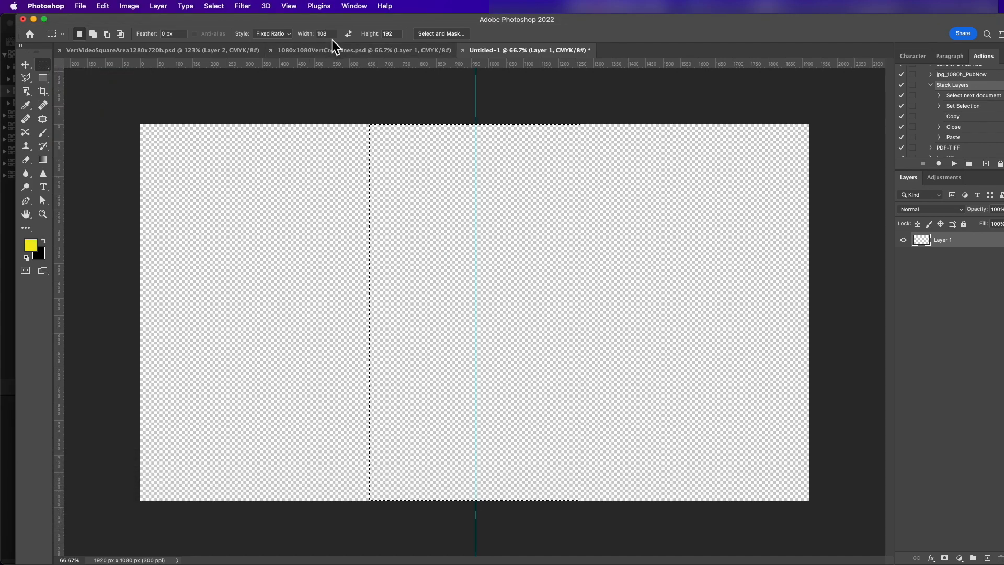
Switch to Final Cut Pro to check the project's resolution setting, and return to Photoshop.
mouse_move(530, 560)
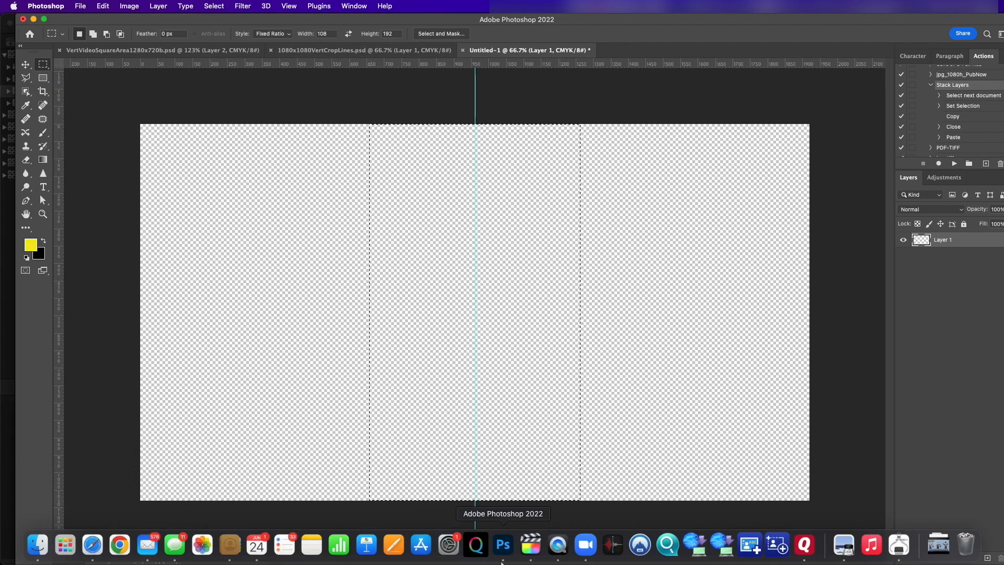
left_click(534, 550)
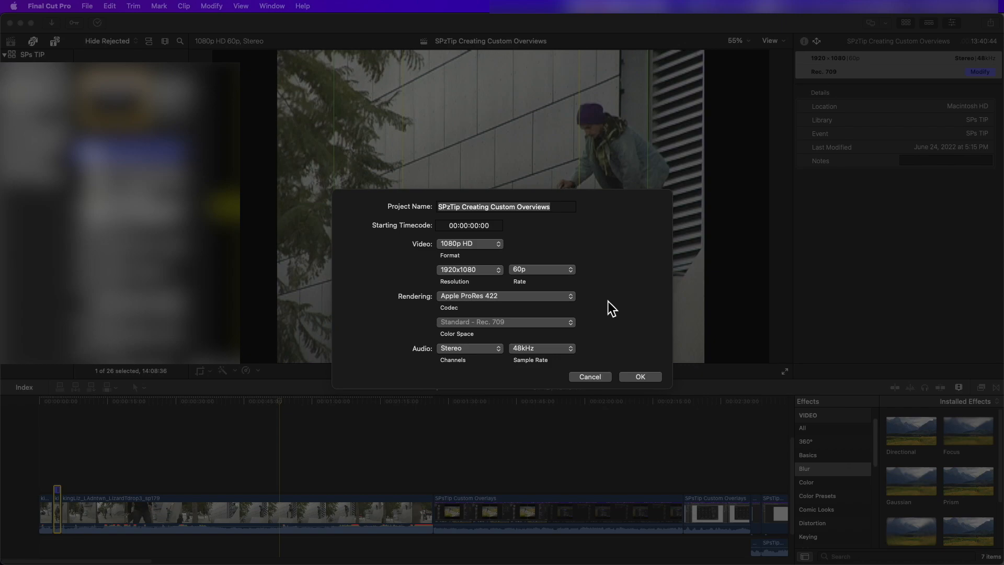
key("super+Tab")
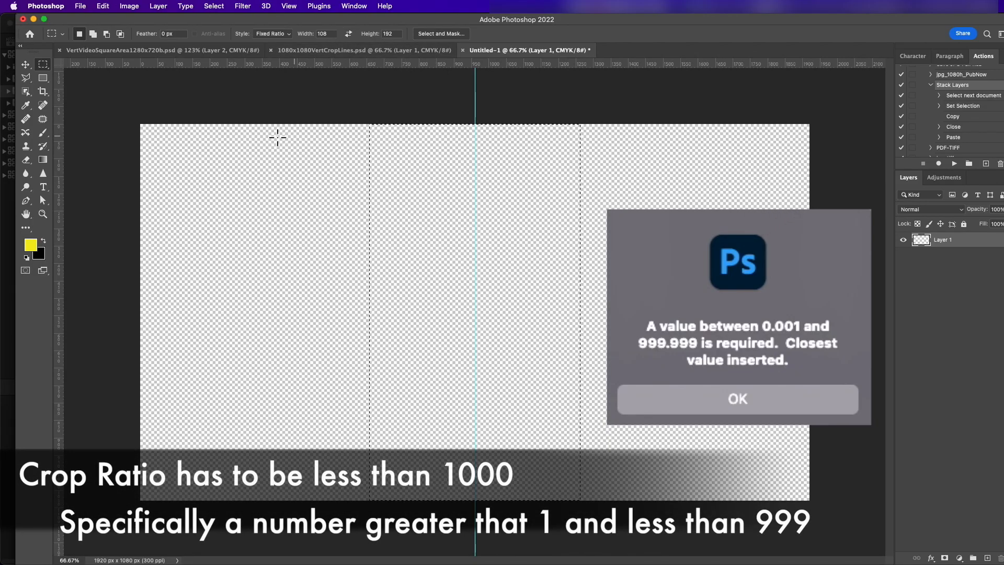
Redraw the full-height 108:192 fixed-ratio selection and centre it on the vertical guide.
left_click(287, 33)
left_click(270, 33)
mouse_move(370, 116)
left_mouse_down()
mouse_move(559, 293)
mouse_move(614, 363)
mouse_move(617, 502)
left_mouse_up()
mouse_move(495, 218)
left_mouse_down()
mouse_move(515, 219)
mouse_move(499, 217)
left_mouse_up()
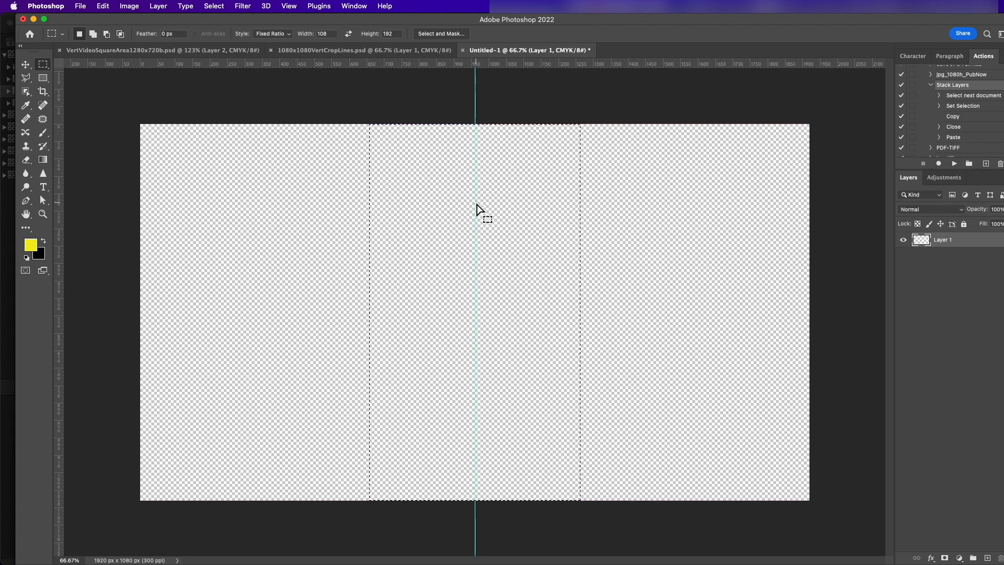
Stroke the vertical selection with a 2 px yellow line located inside its edge.
left_click(102, 6)
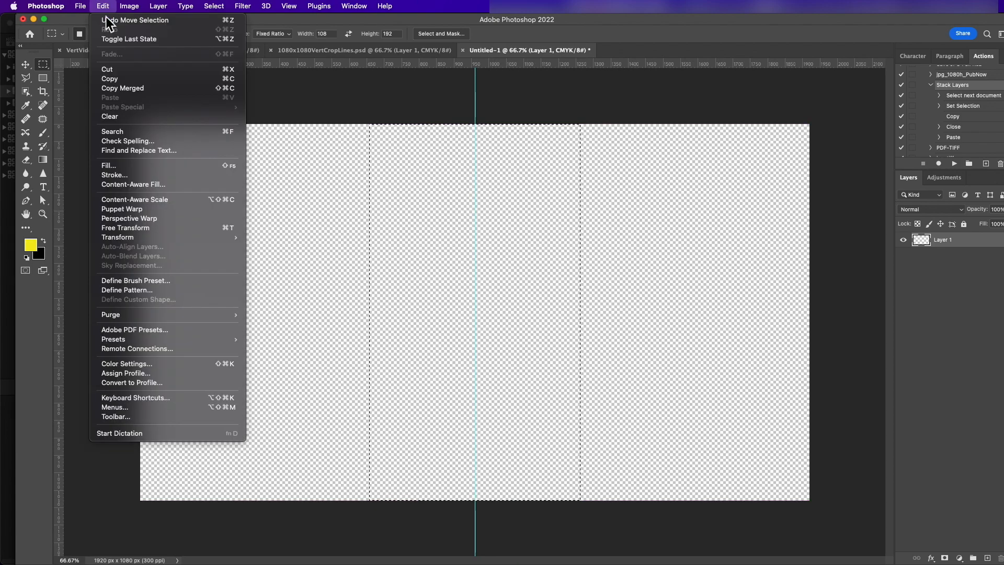
left_click(118, 176)
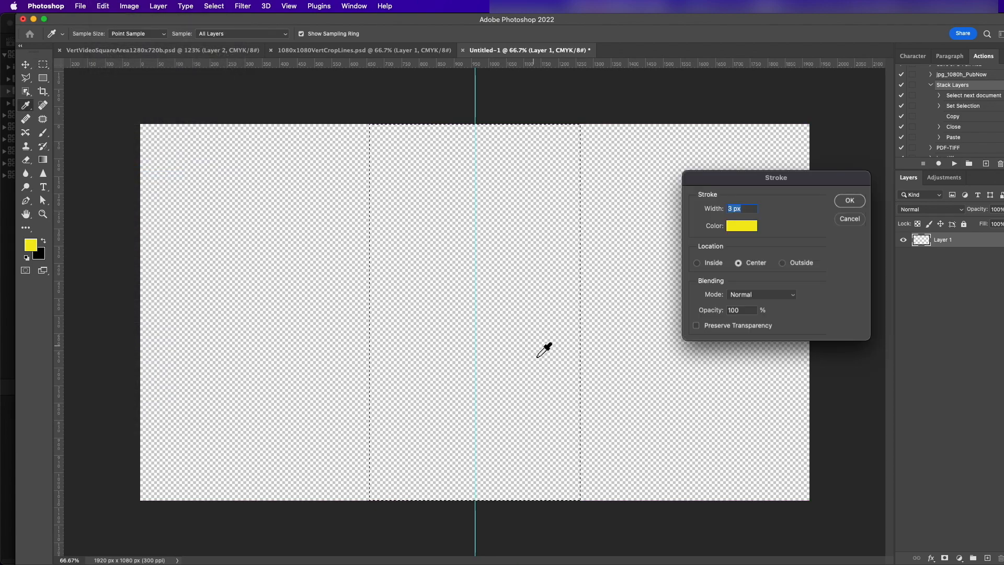
left_click(699, 264)
left_click(734, 212)
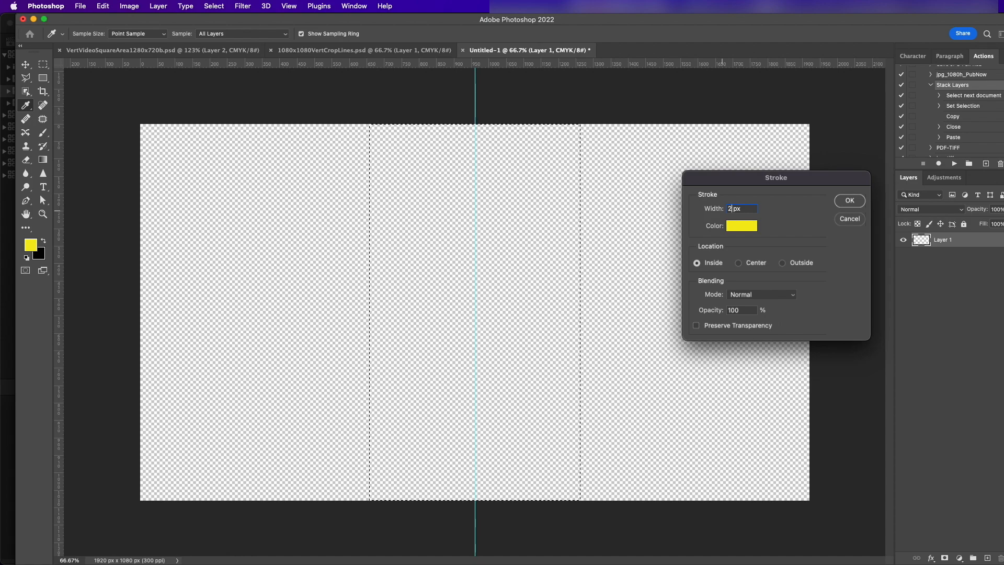
left_click(858, 205)
key("m")
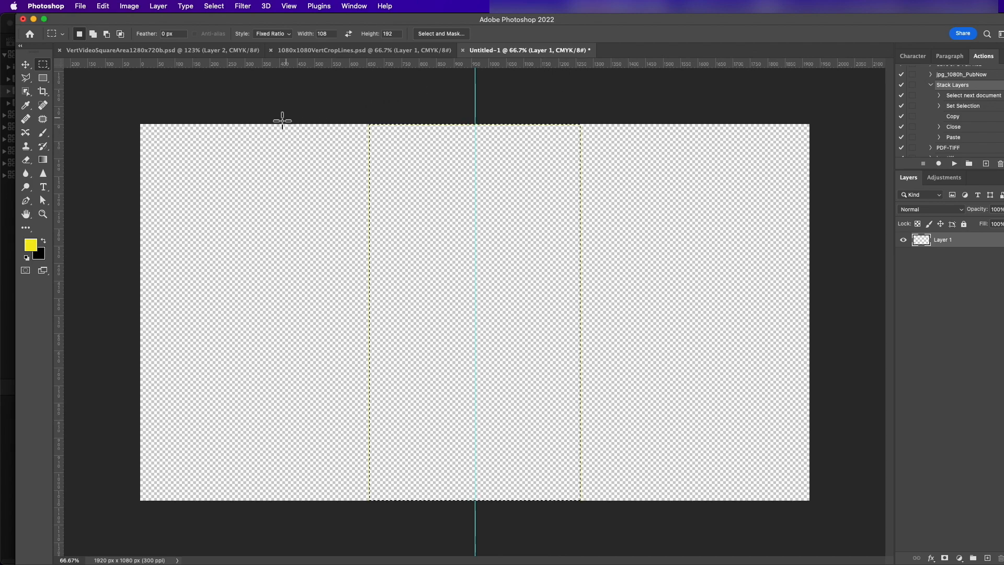
Set the selection's fixed ratio to 108:108 and make a full-height square selection centred on the guide.
left_click(286, 35)
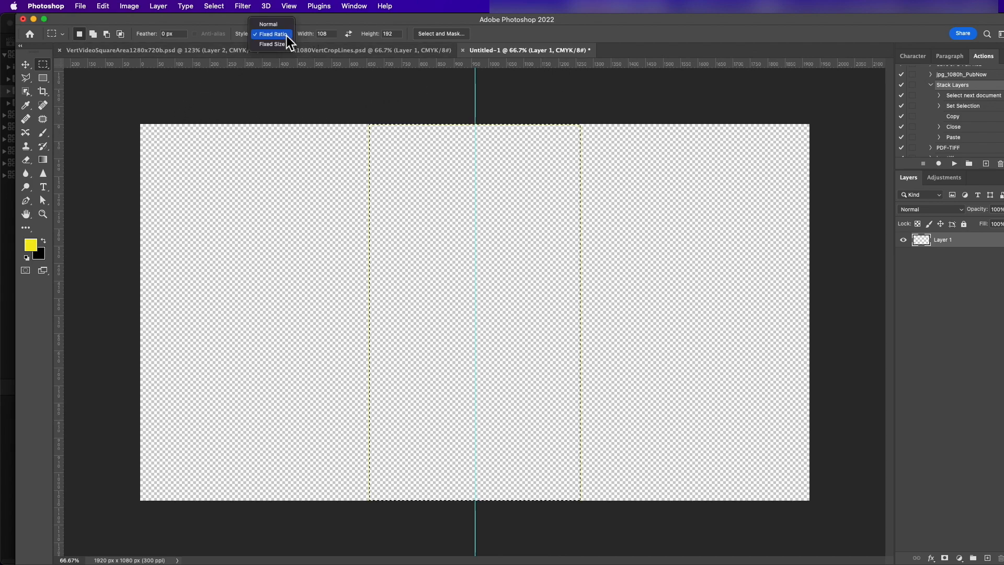
left_click(287, 35)
double_click(402, 36)
type("108")
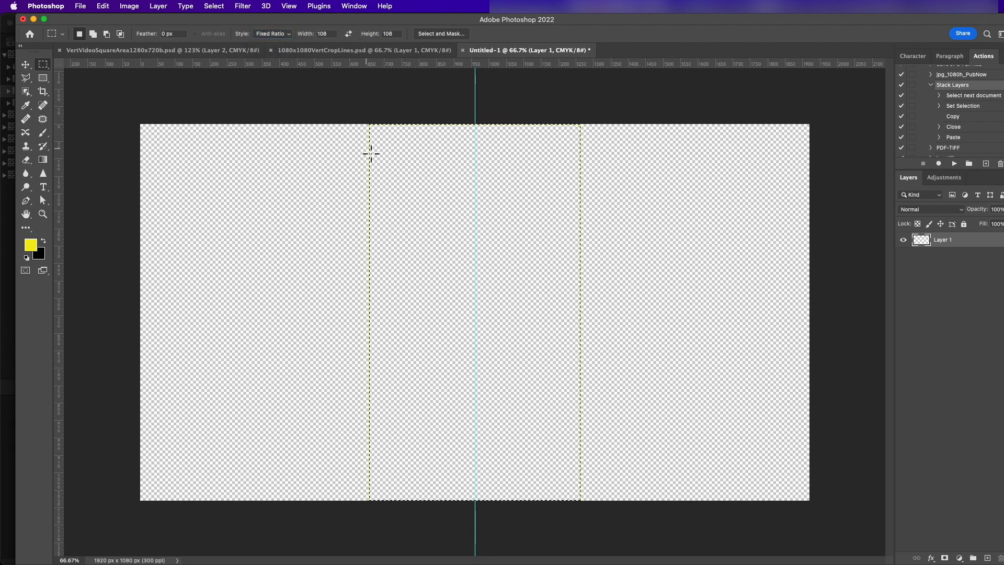
left_click_drag(288, 125, 807, 506)
Stroke the square selection with a 2 px bright green line located inside its edge.
left_click(102, 5)
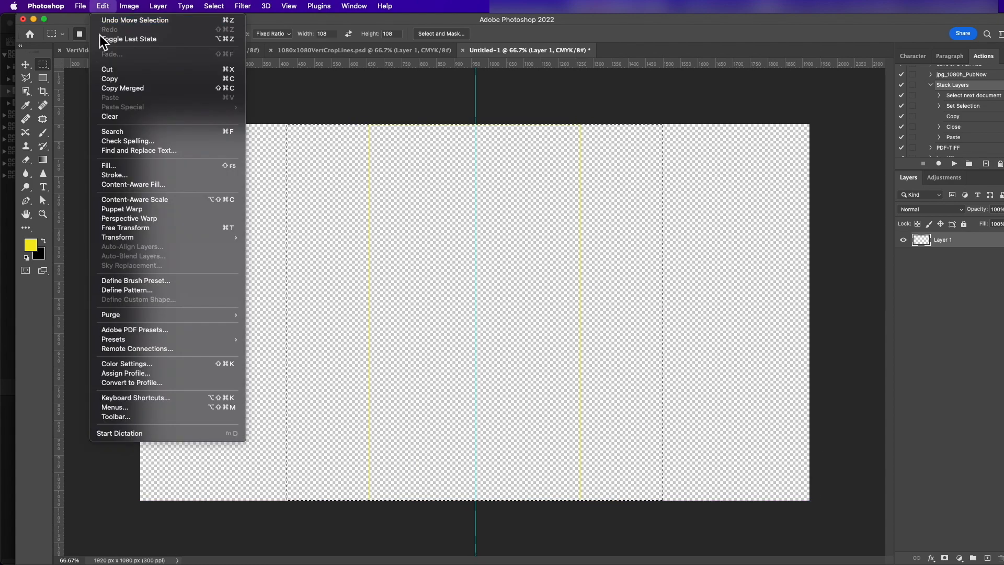
left_click(130, 176)
left_click(752, 225)
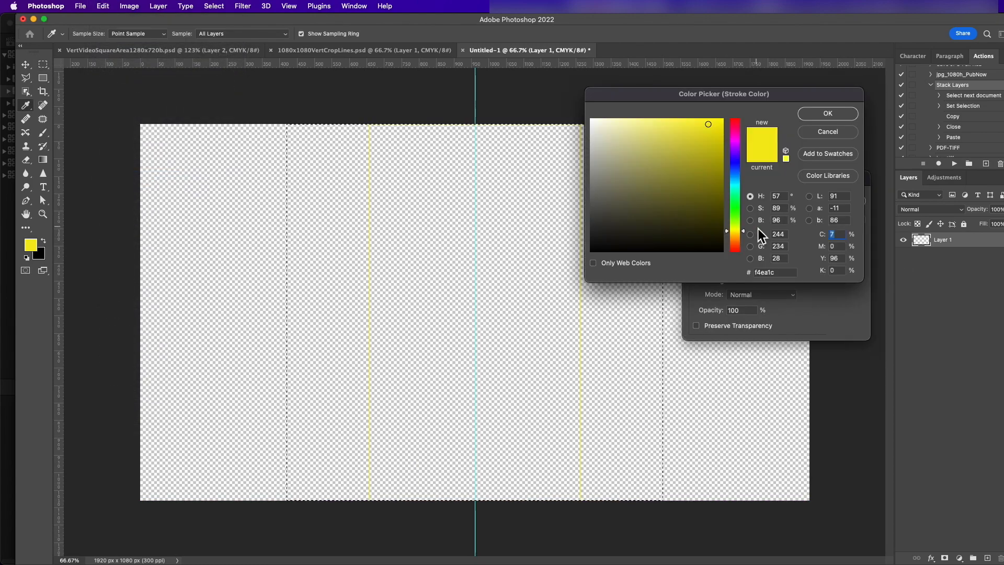
left_click(737, 205)
key("Return")
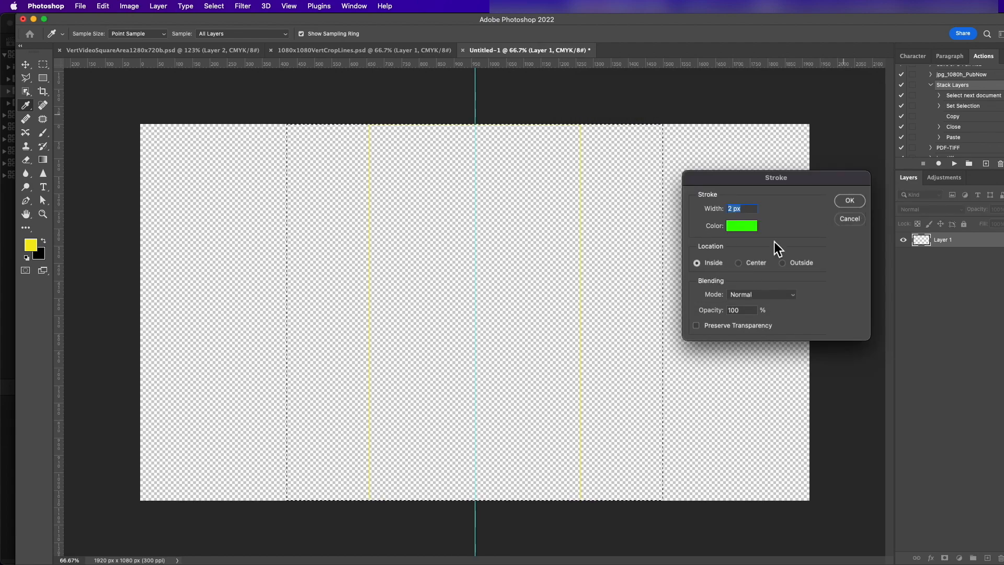
left_click(849, 202)
key("m")
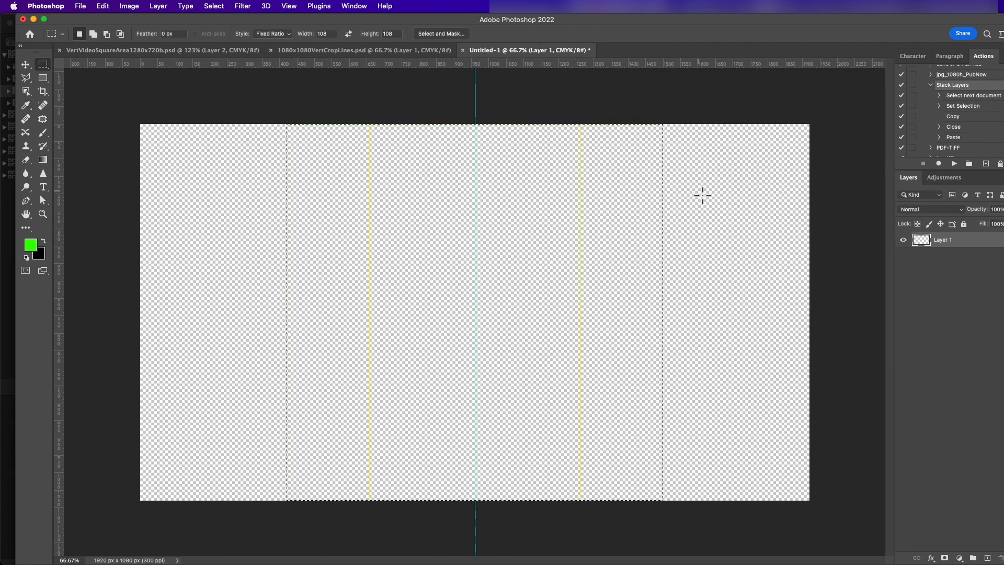
Save the document on the computer in the Movies folder as 1920x1080-Vert-Sq.psd, rechecking the project resolution in Final Cut Pro for the name.
left_click(80, 6)
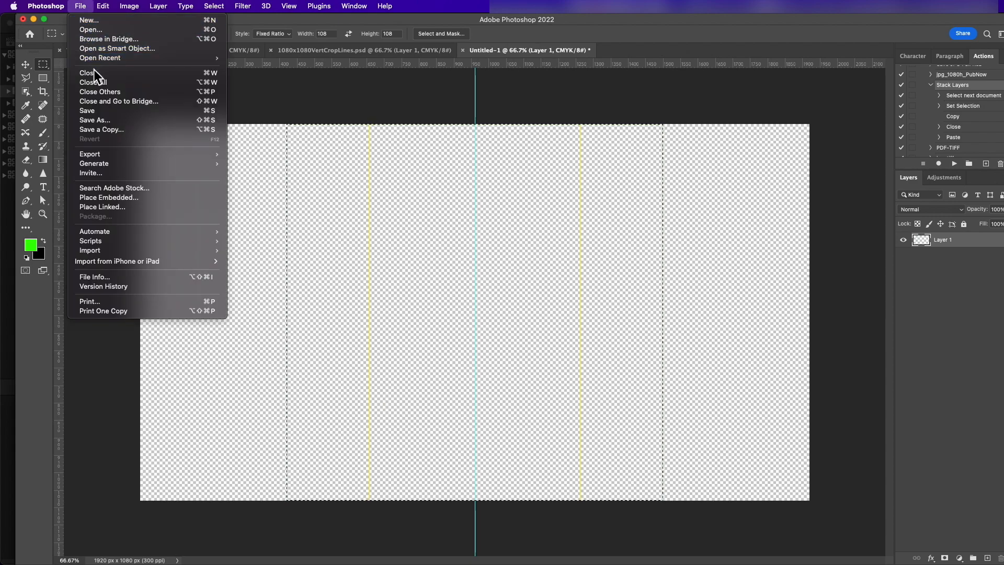
left_click(120, 124)
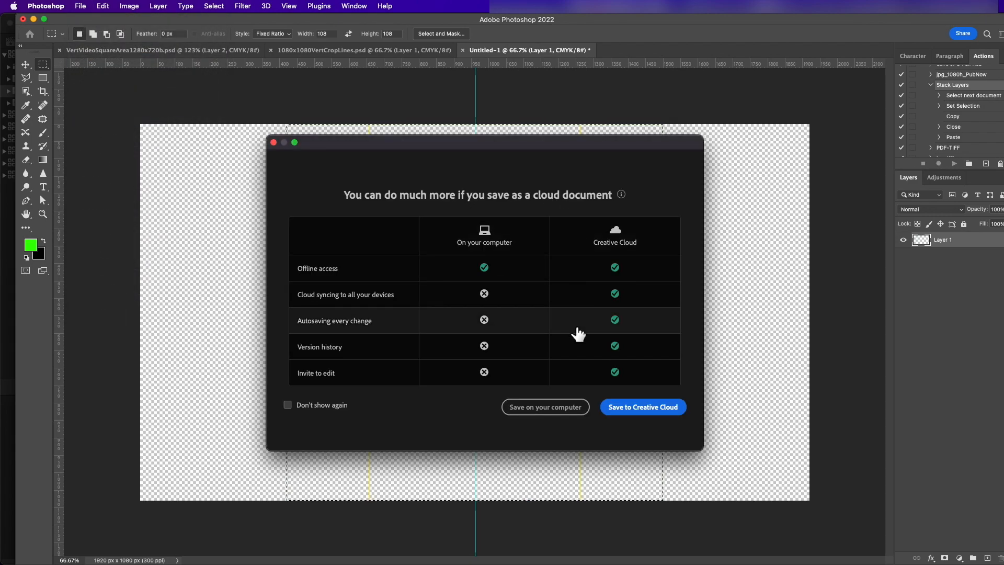
left_click(553, 411)
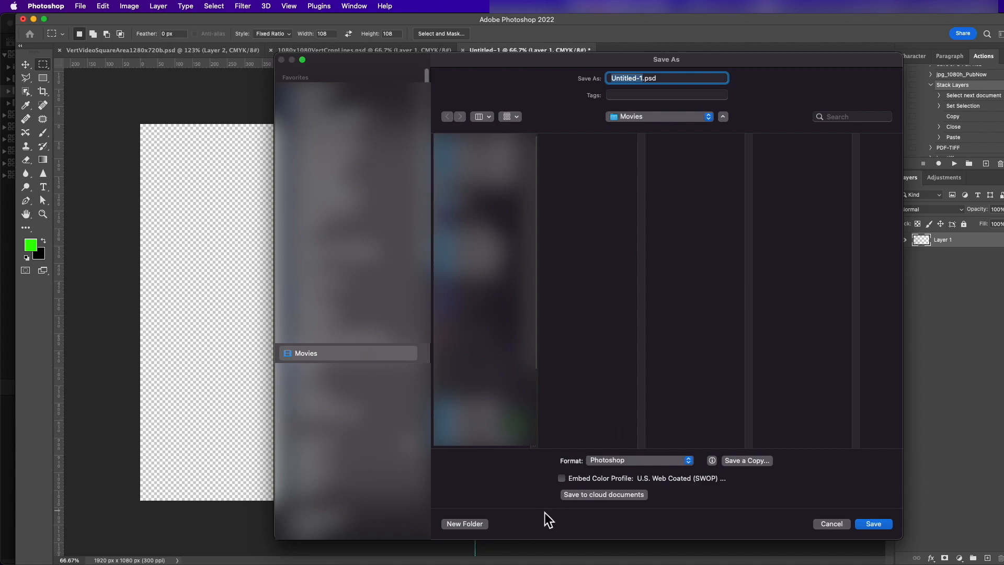
key("super+Tab")
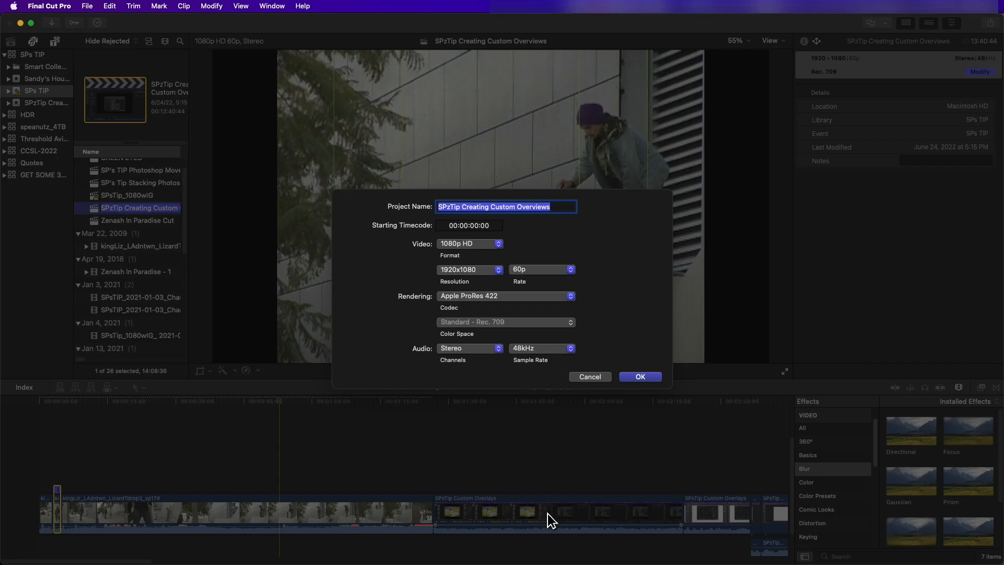
key("super+Tab")
type("1920")
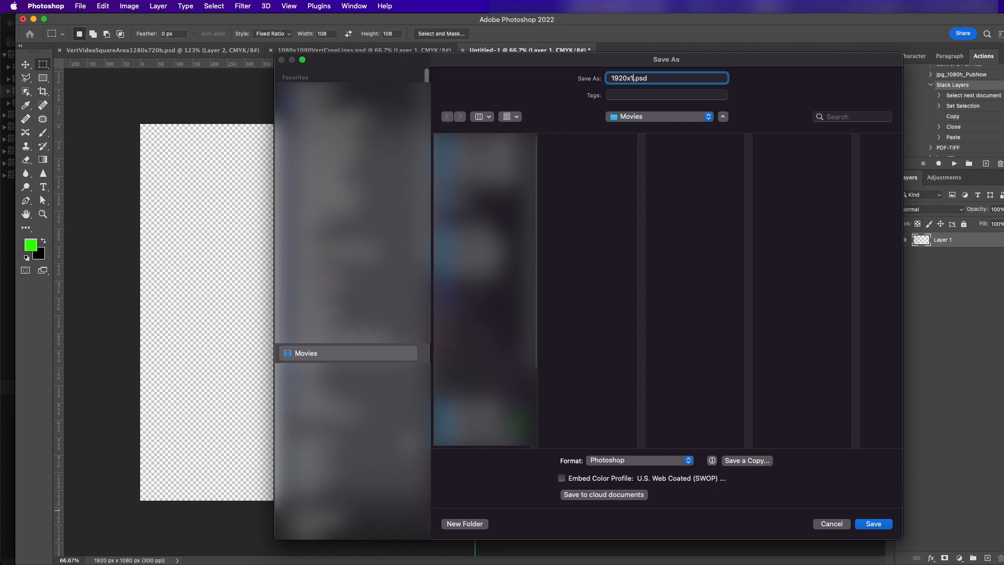
type("x1080-Vert-Sq")
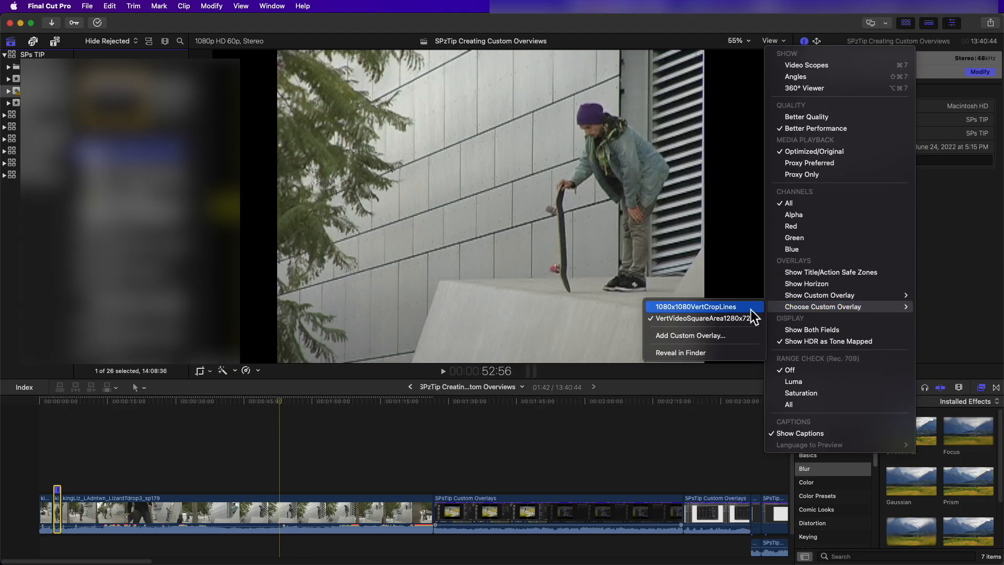
In Final Cut Pro, add 1920x1080-Vert-Sq.psd from the Movies folder as a custom viewer overlay.
left_click(726, 335)
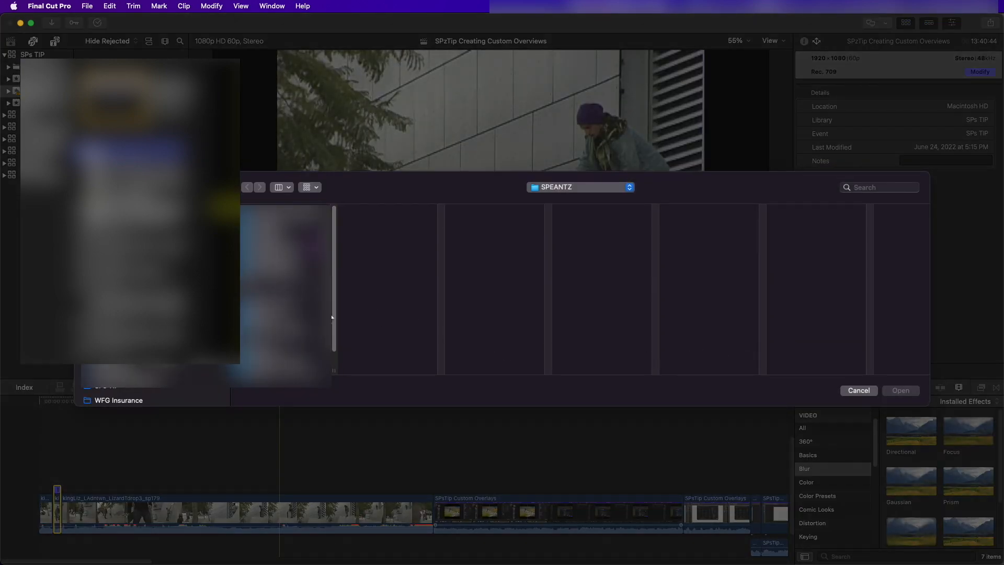
scroll(141, 324, "down", 2)
left_click(141, 324)
scroll(314, 343, "down", 10)
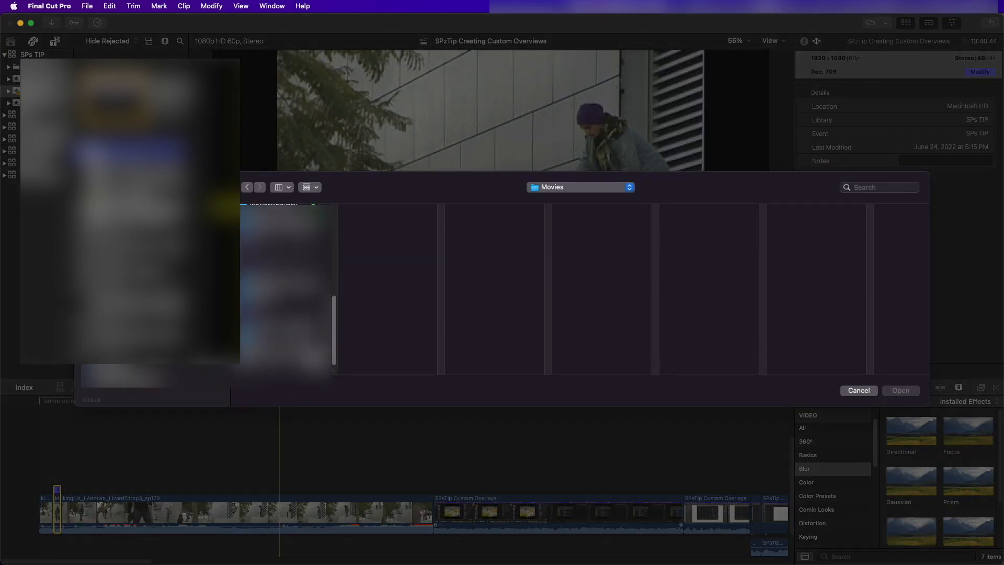
scroll(309, 361, "up", 10)
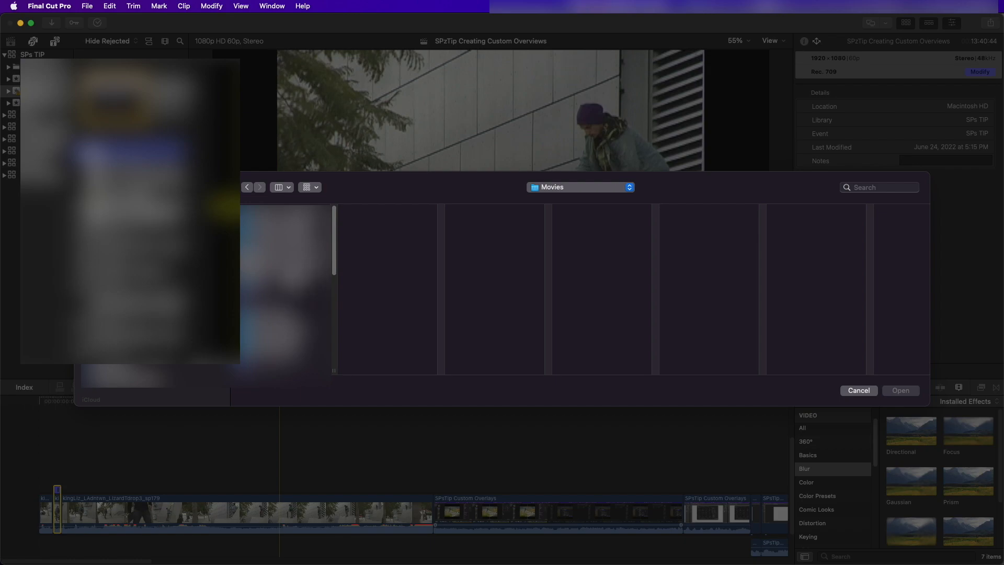
left_click(287, 270)
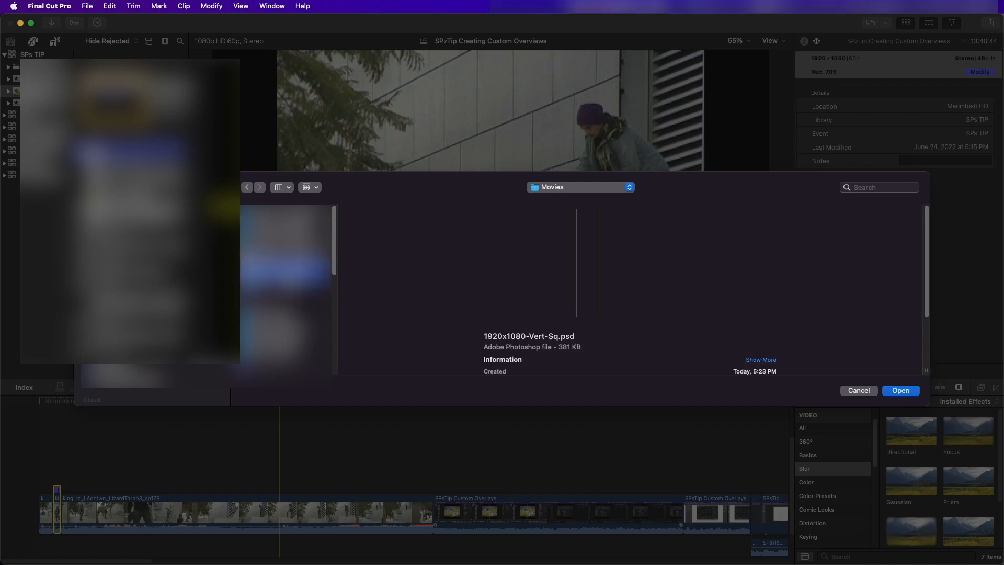
left_click(900, 390)
Choose 1920x1080-Vert-Sq as the viewer's custom overlay and scrub through the timeline footage to check the crop lines.
left_click(769, 41)
mouse_move(836, 306)
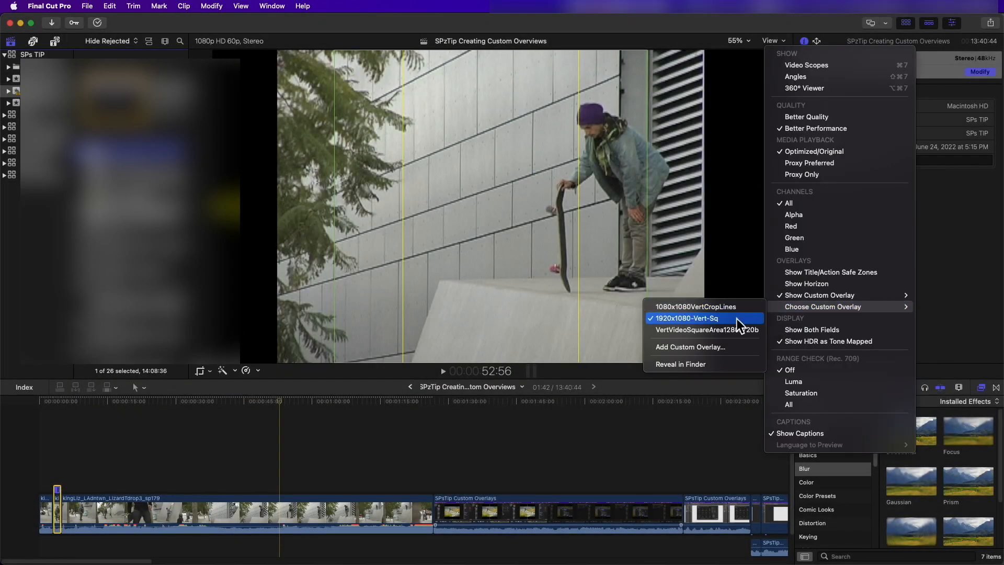
left_click(738, 322)
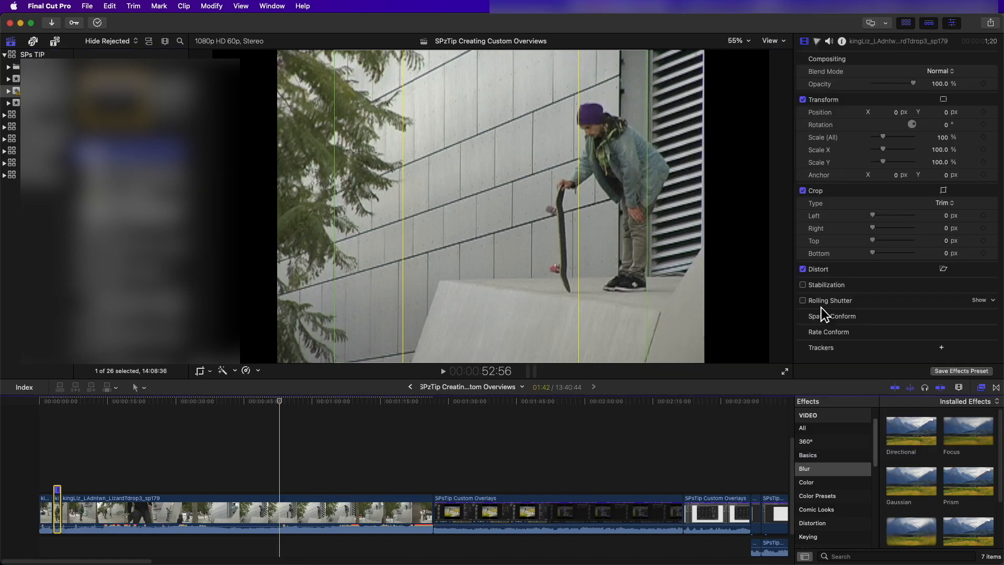
left_click_drag(282, 411, 351, 415)
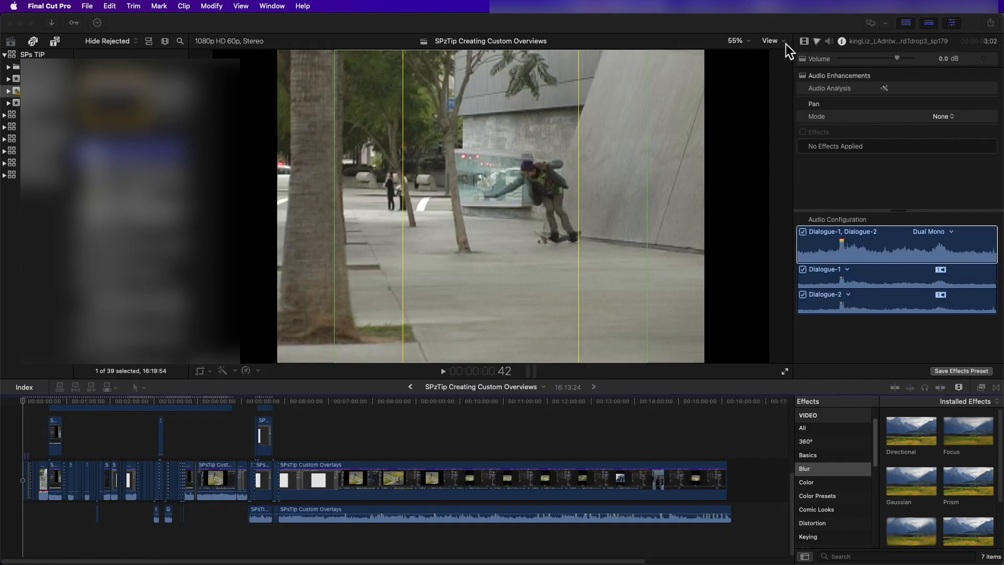
Reveal the custom overlays in Finder and open 1920x1080-Vert-Sq.psd in Adobe Photoshop 2022.
left_click(783, 41)
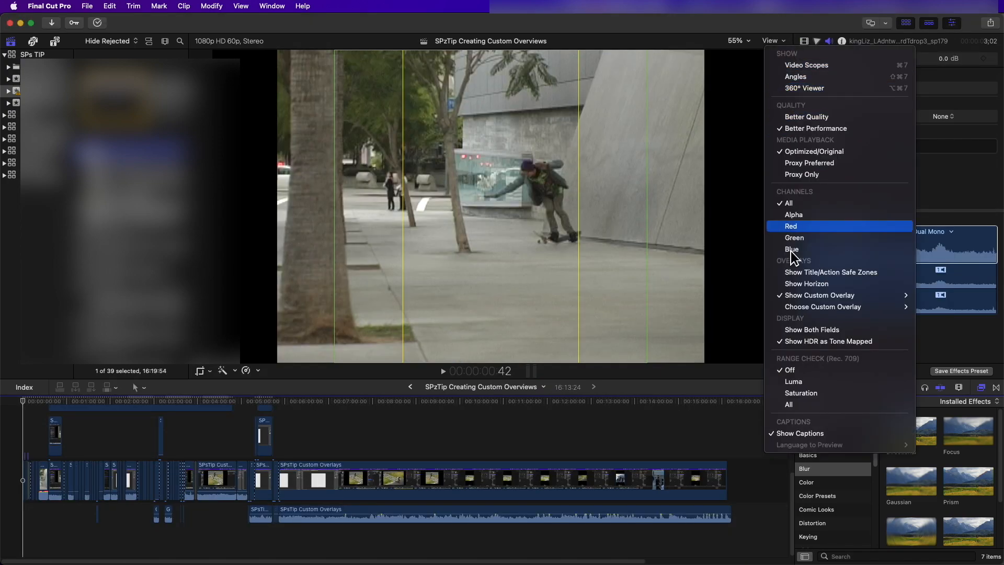
mouse_move(807, 308)
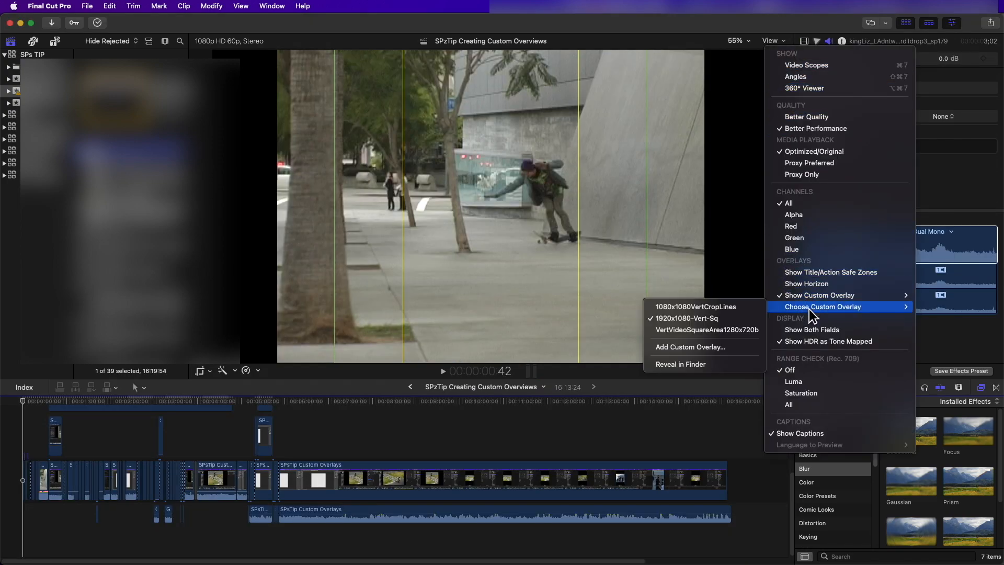
left_click(718, 369)
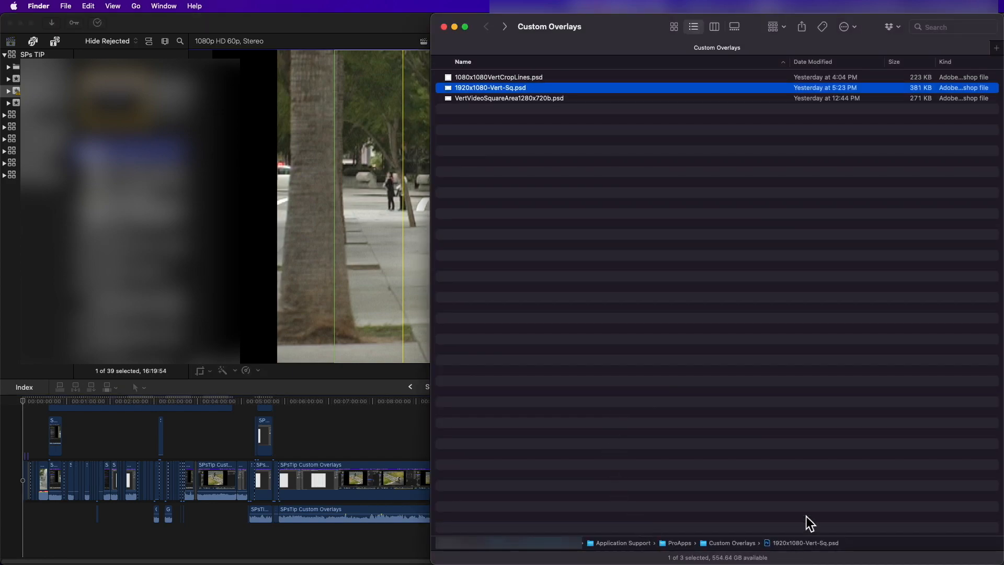
right_click(538, 90)
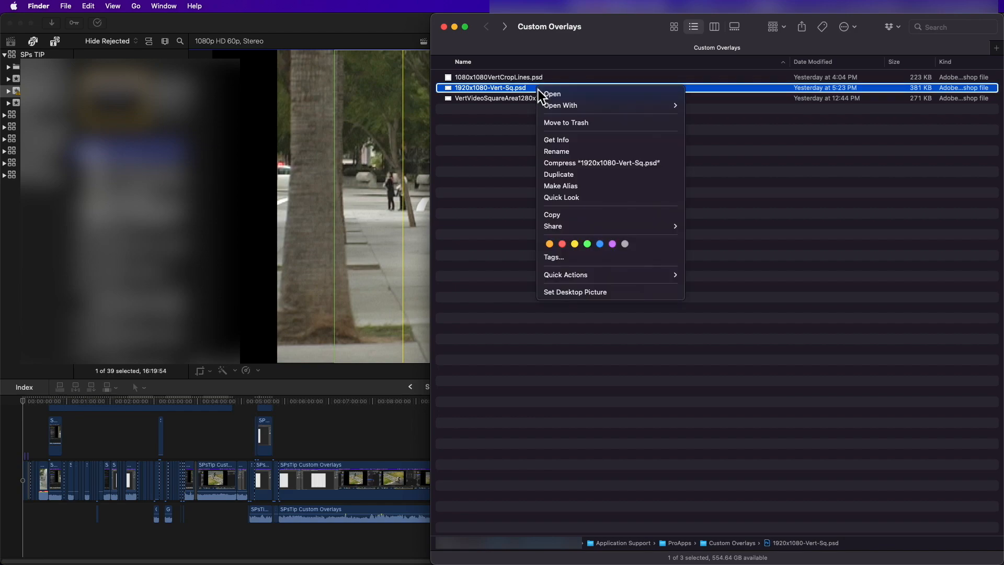
mouse_move(549, 105)
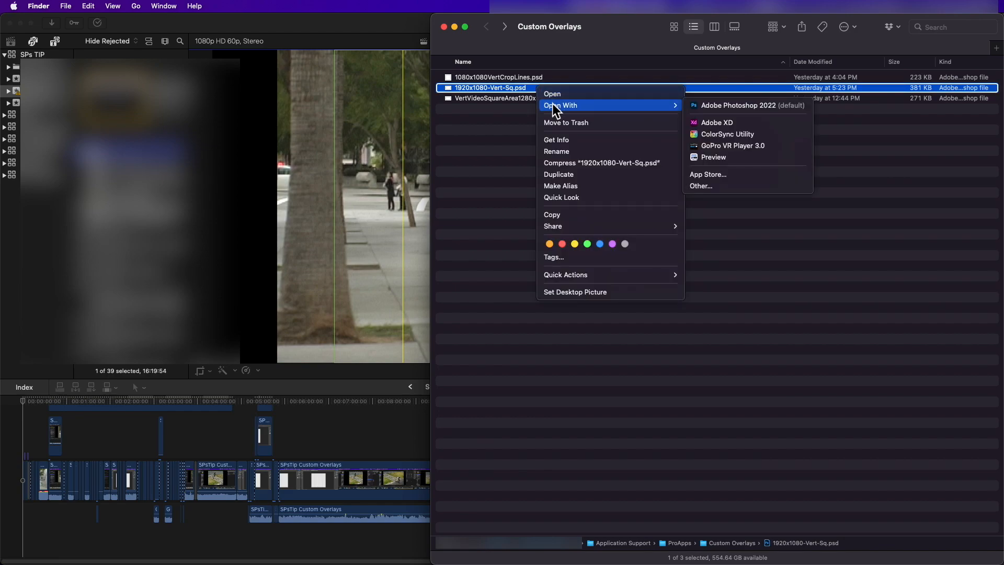
left_click(746, 109)
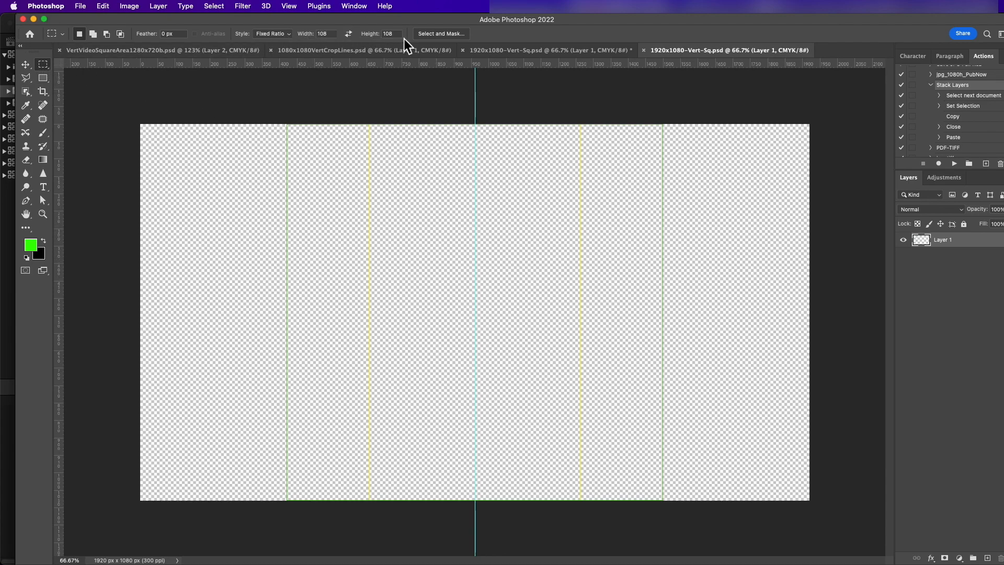
Make a square selection about 600 px wide between the yellow vertical crop lines and centre it vertically on the canvas.
left_click_drag(369, 206, 579, 416)
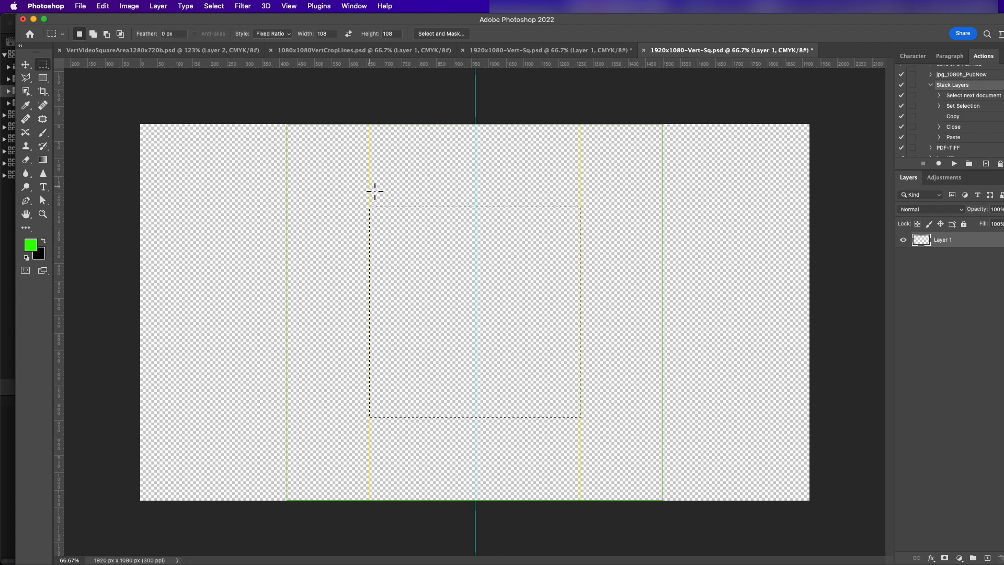
left_click_drag(371, 186, 668, 396)
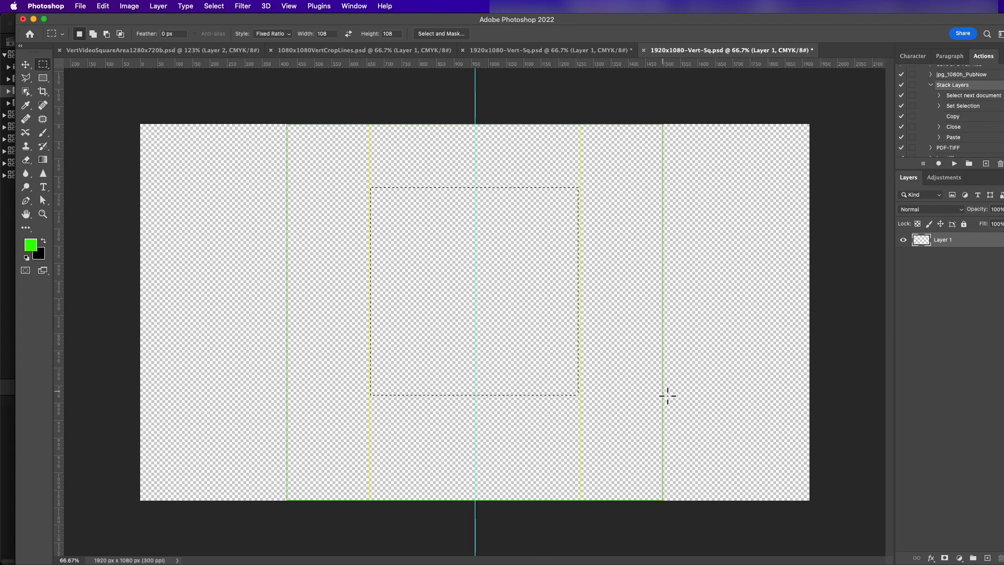
left_click_drag(491, 241, 491, 262)
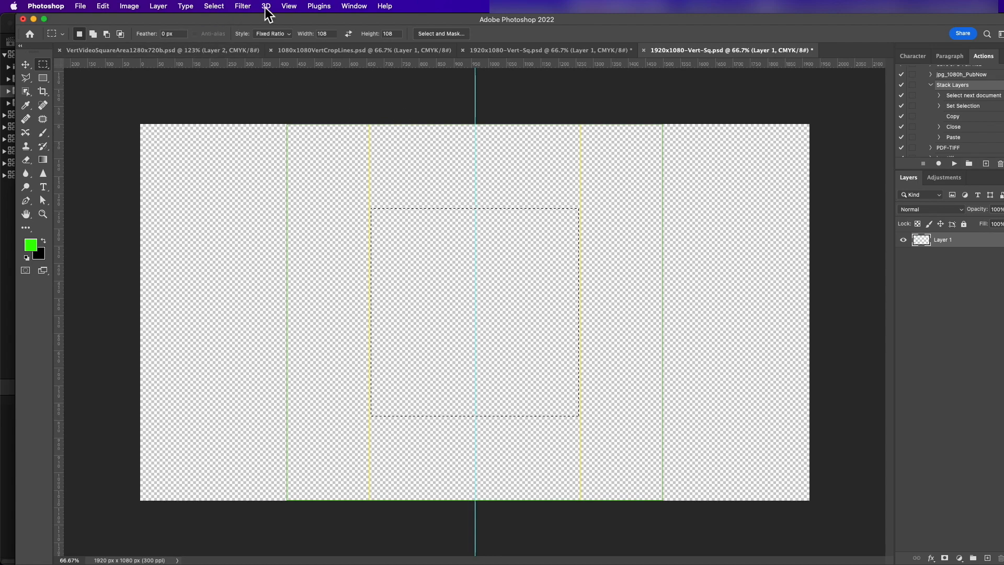
Stroke the square selection with a 2 px magenta line (#fc00ff), placed inside, in Normal mode at 100% opacity.
left_click(103, 6)
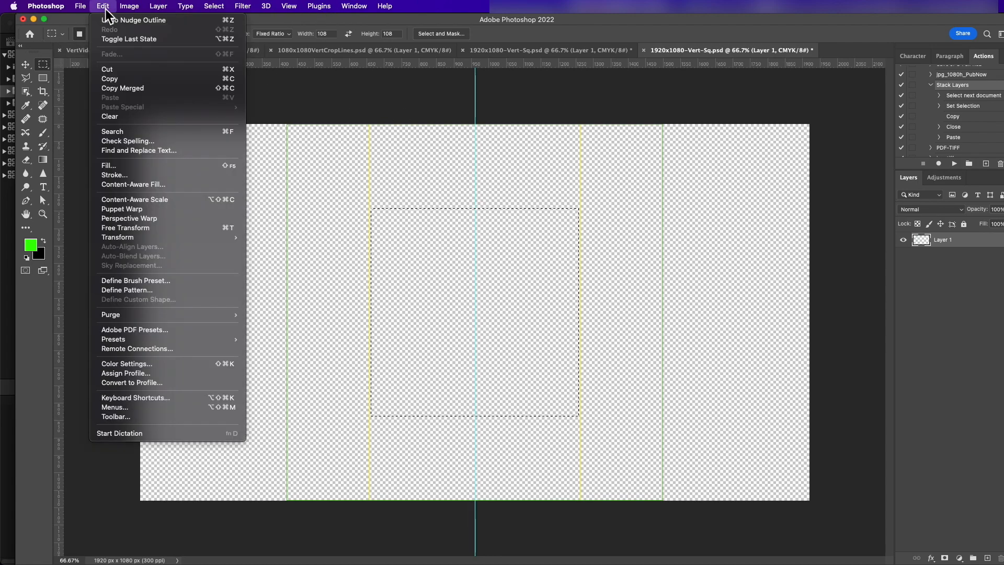
left_click(150, 177)
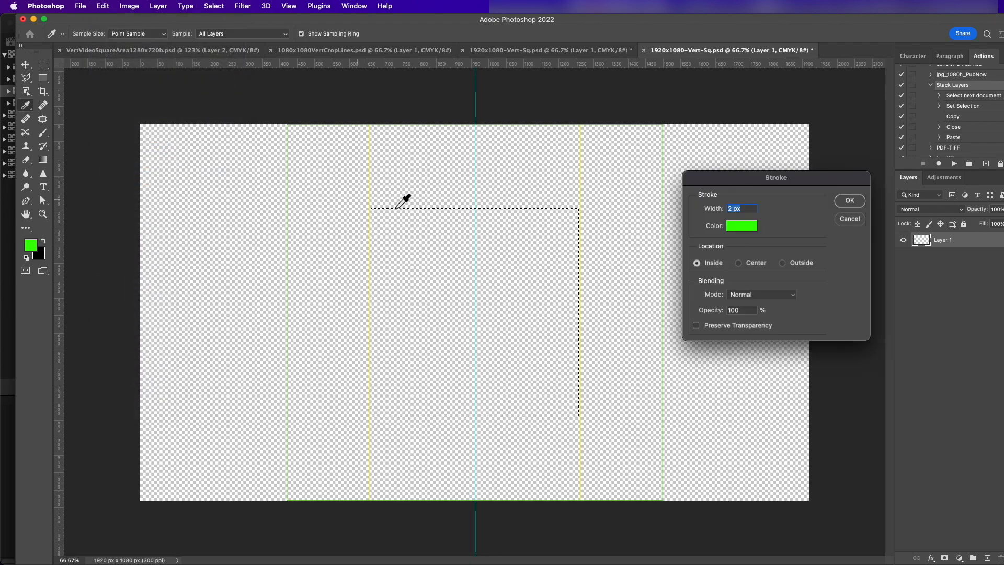
left_click(437, 207)
left_click(747, 226)
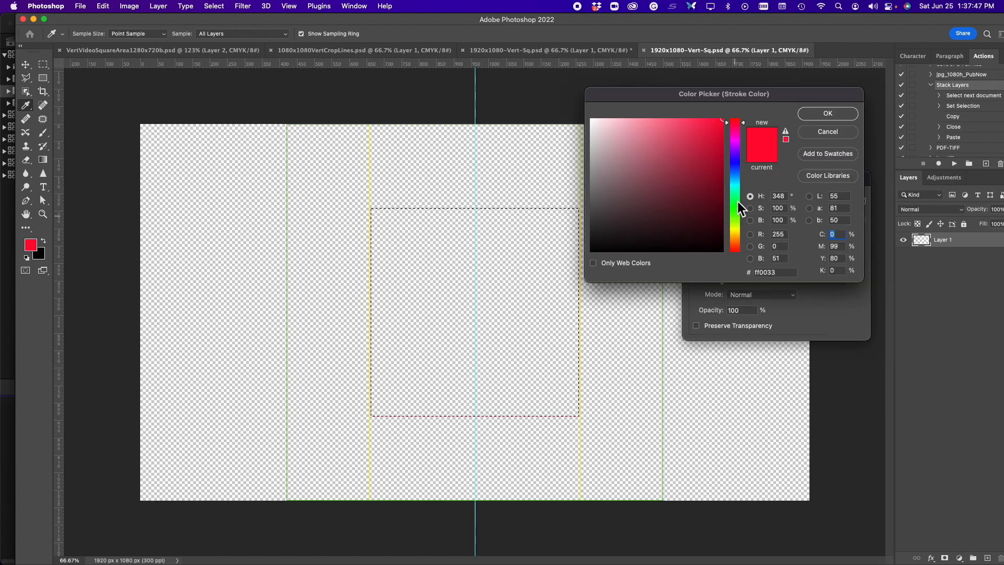
left_click(739, 140)
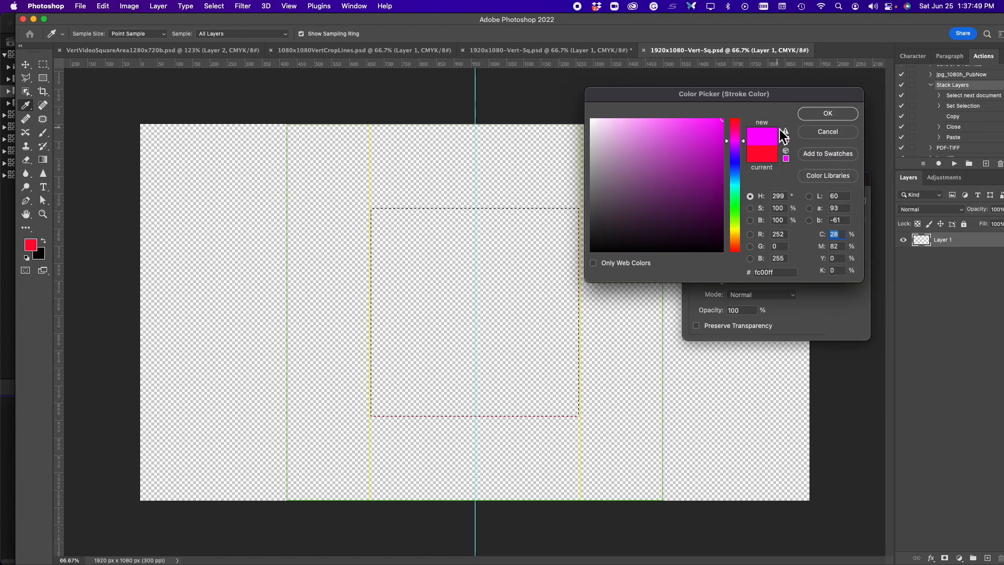
key("Return")
key("Return")
Deselect the stroked square and save the changes to 1920x1080-Vert-Sq.psd.
key("ctrl+d")
key("m")
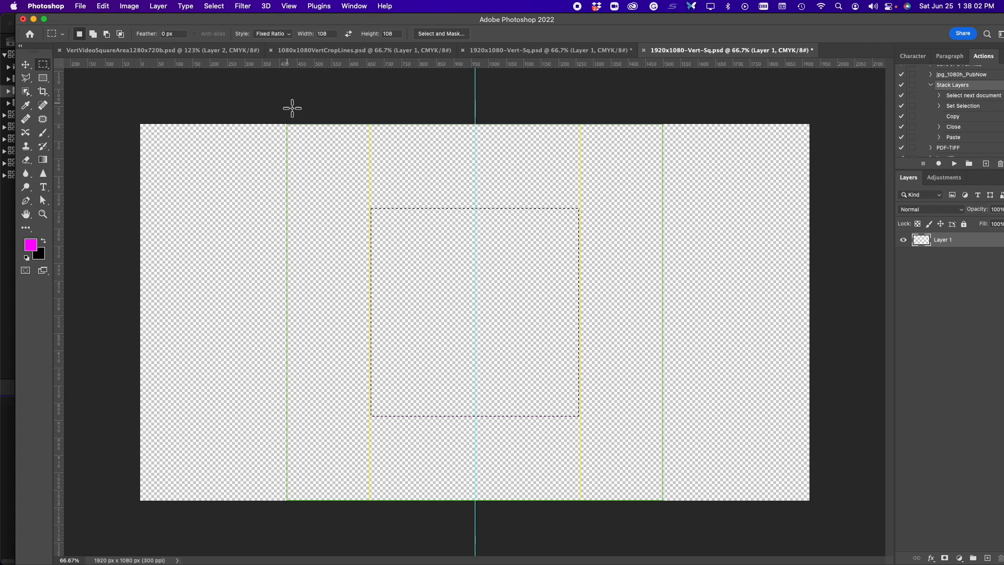
key("super+s")
Switch to Final Cut Pro and turn the viewer's custom overlay off and on again to reload the edited file.
key("super+Tab")
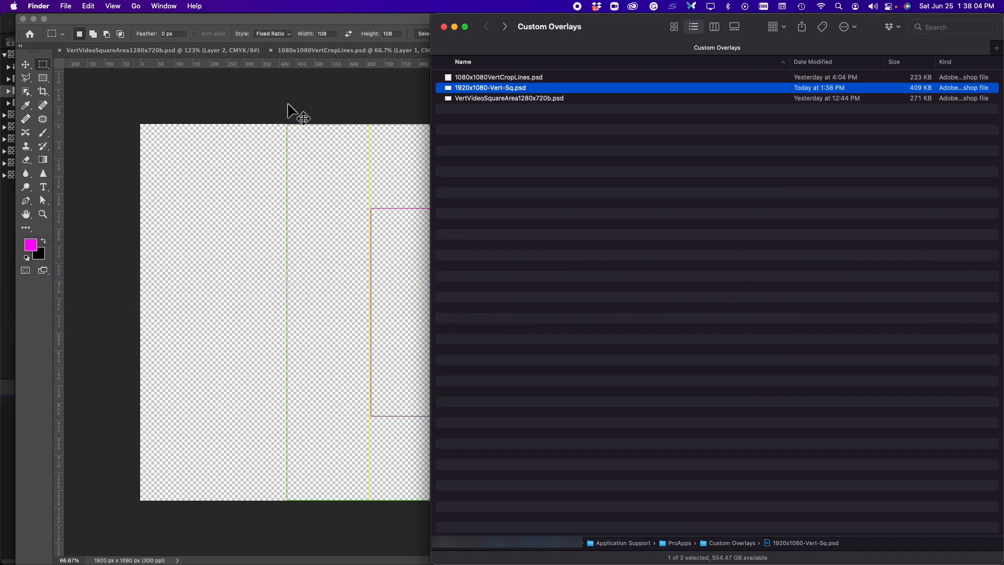
key("super+Tab")
key("super+Tab")
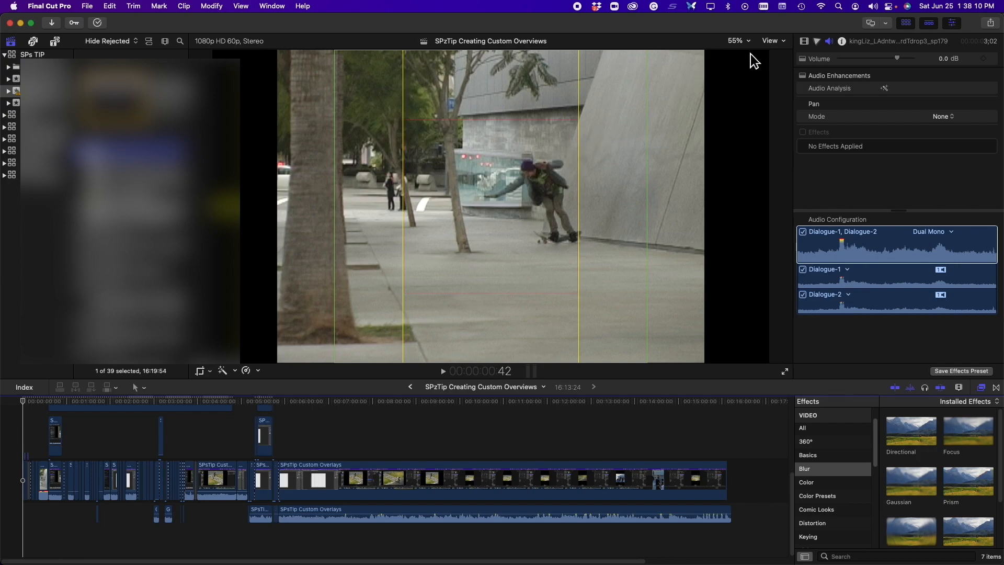
left_click(775, 45)
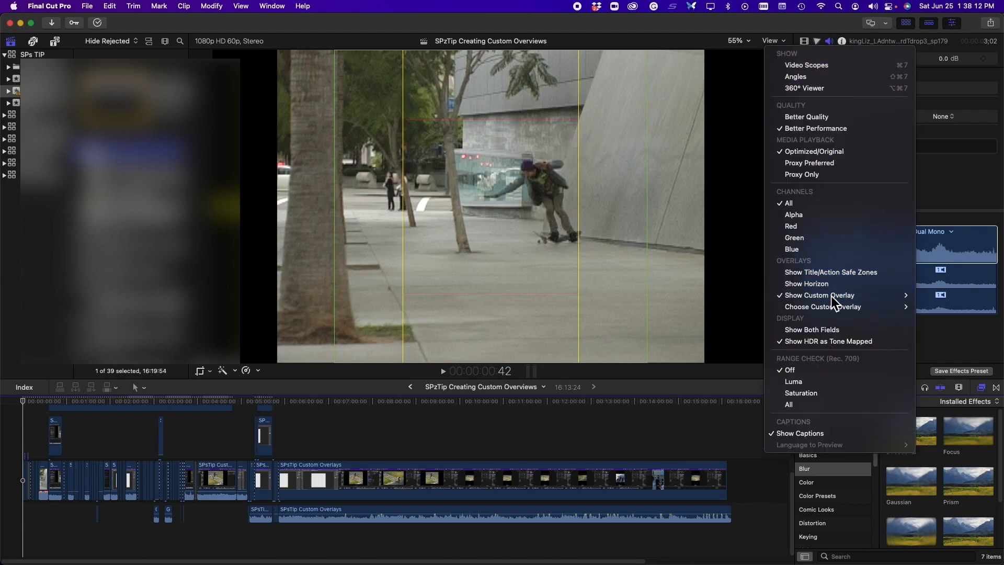
left_click(830, 296)
left_click(778, 41)
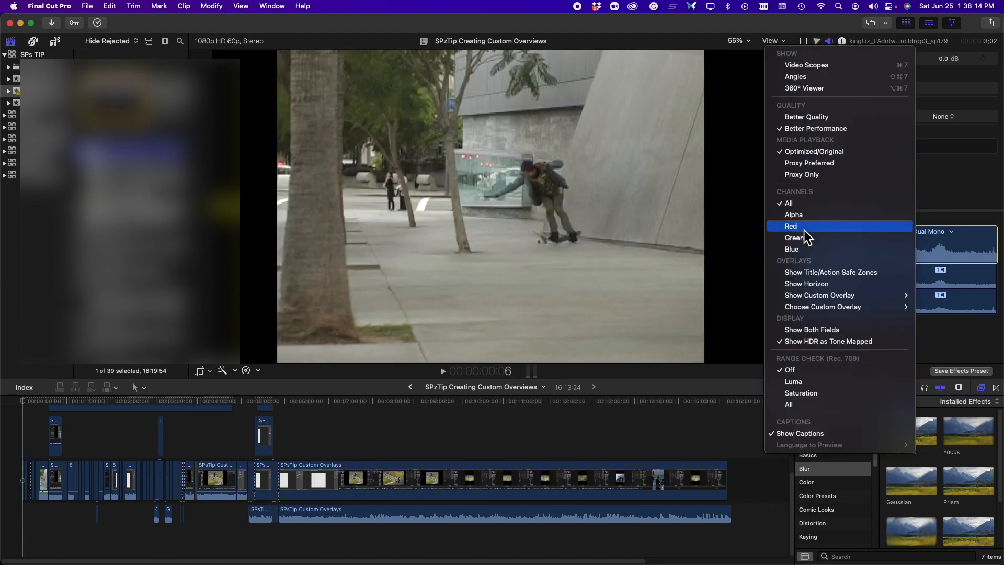
left_click(830, 296)
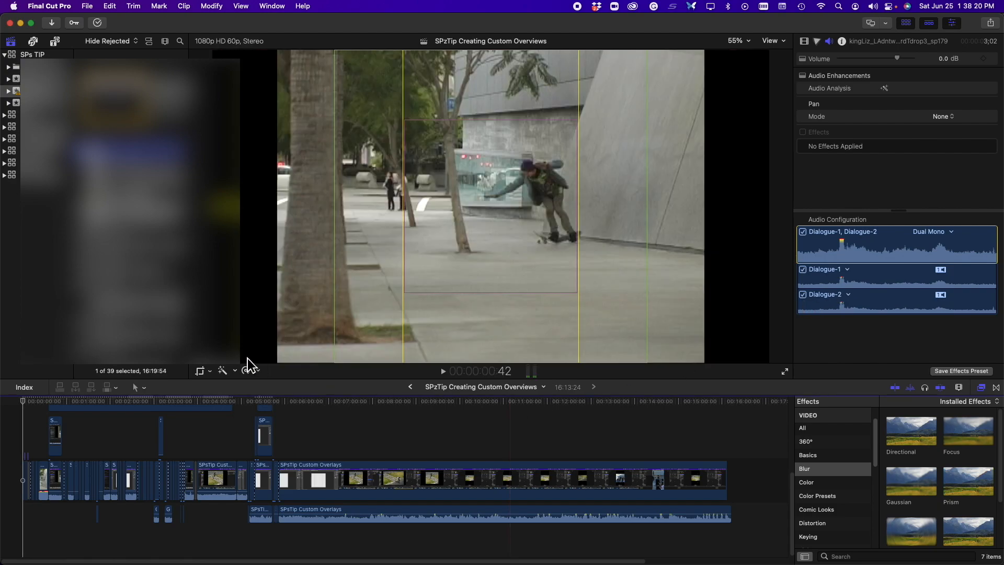
Play the footage from the timeline start to check the framing against the overlay lines, and return the playhead to the start.
left_click(25, 402)
left_click(27, 403)
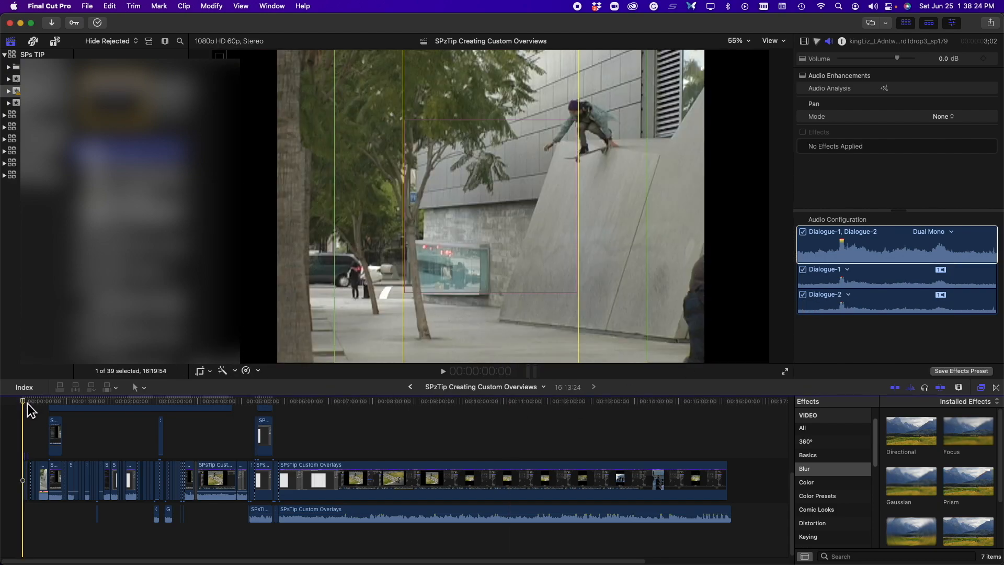
key("space")
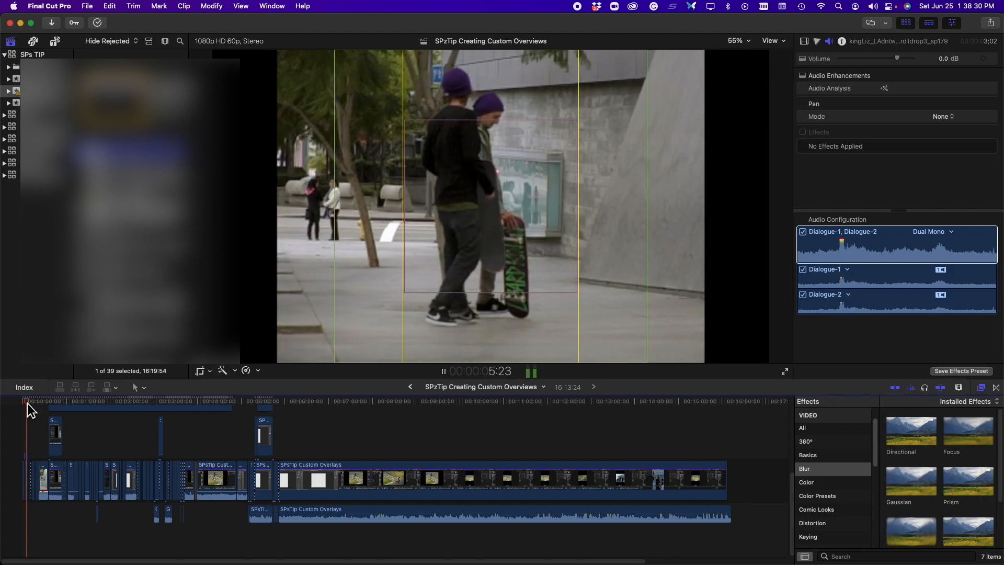
key("space")
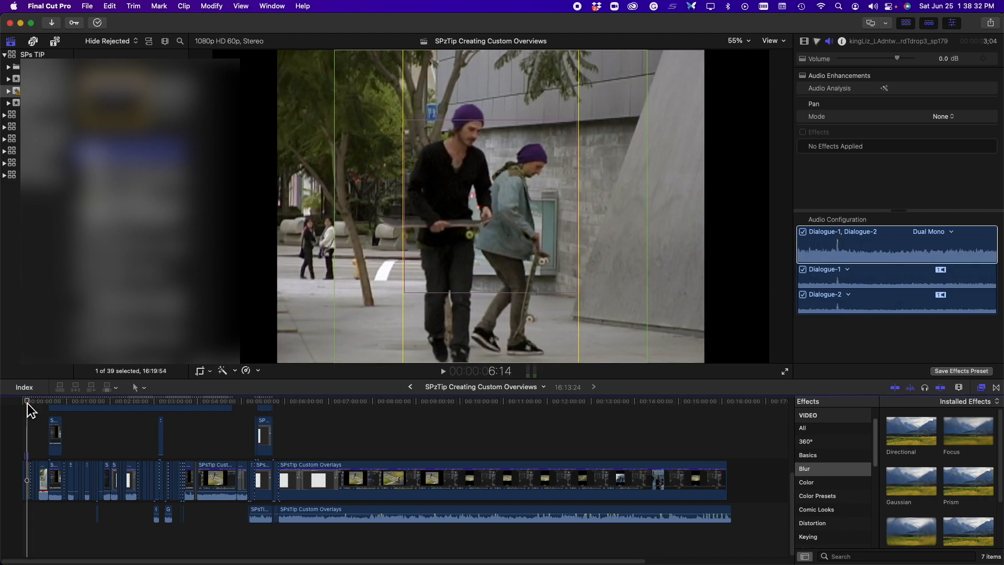
left_click_drag(27, 403, 22, 403)
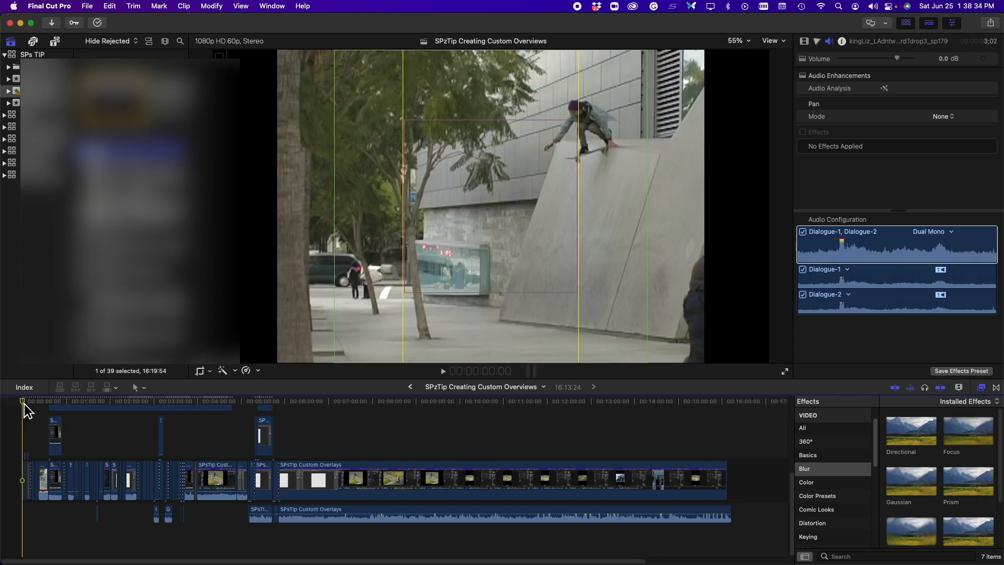